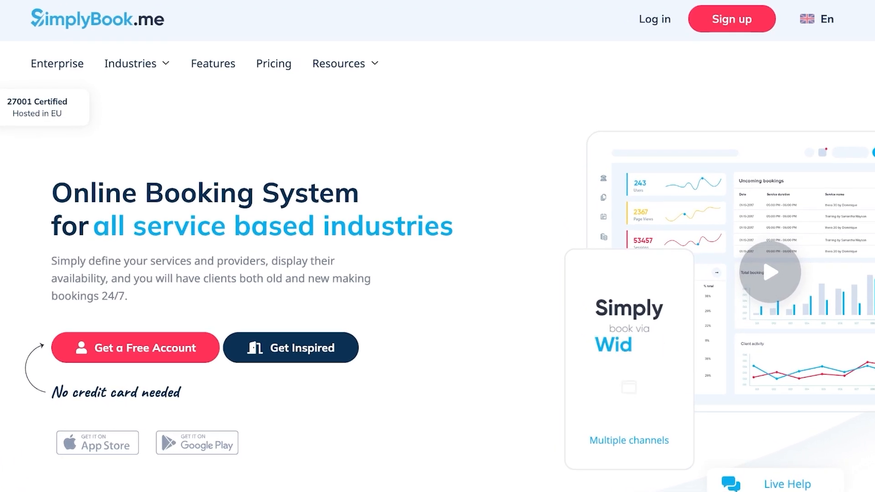
- Look through the SimplyBook.me homepage and its Our Features section
{"action": "scroll", "coordinate": [437, 267], "scroll_direction": "down", "scroll_amount": 1}
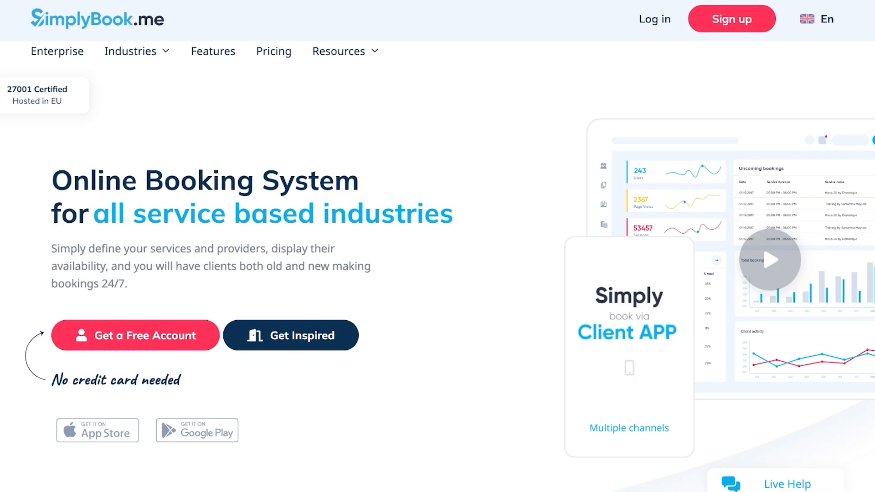
{"action": "scroll", "coordinate": [437, 267], "scroll_direction": "down", "scroll_amount": 6}
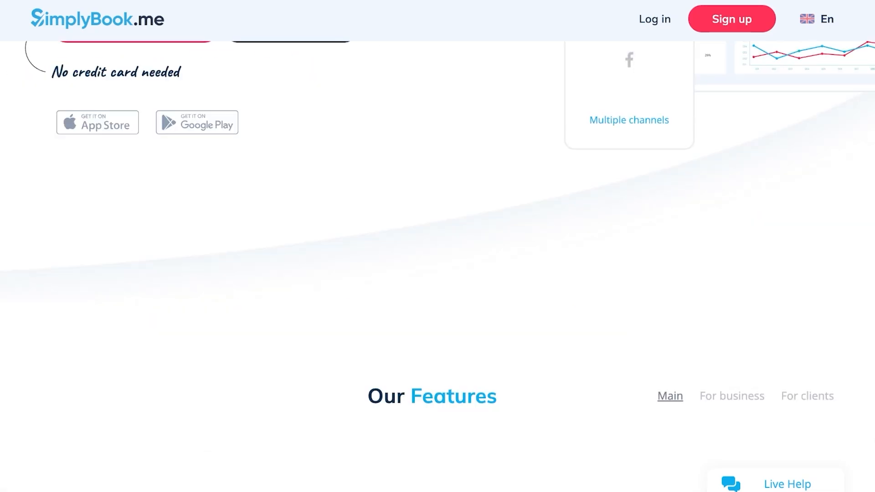
{"action": "scroll", "coordinate": [437, 267], "scroll_direction": "down", "scroll_amount": 6}
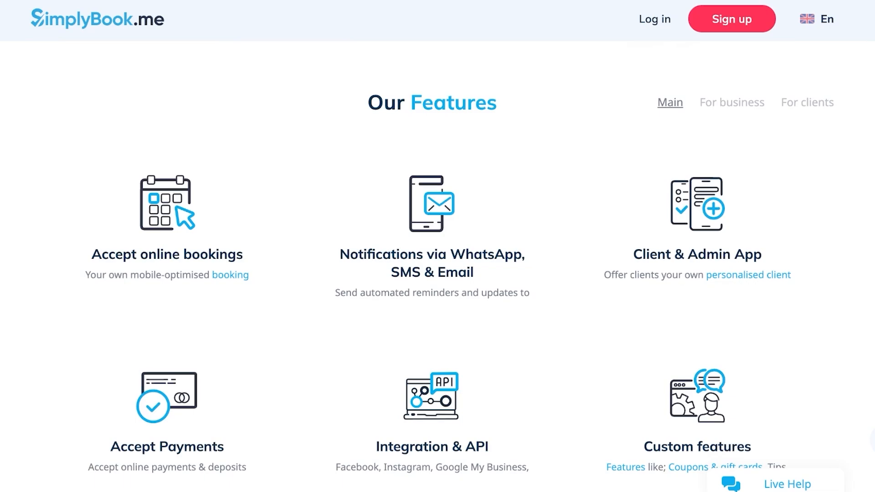
{"action": "scroll", "coordinate": [437, 266], "scroll_direction": "down", "scroll_amount": 2}
{"action": "scroll", "coordinate": [437, 266], "scroll_direction": "up", "scroll_amount": 4}
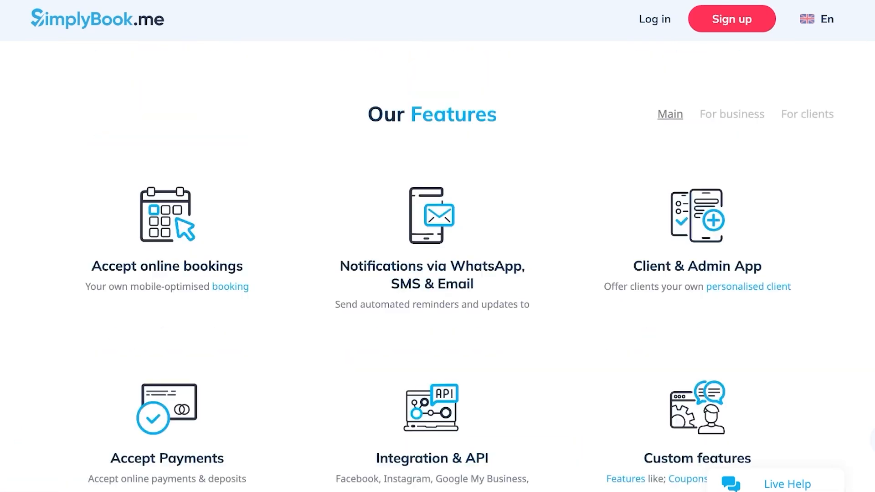
{"action": "scroll", "coordinate": [438, 266], "scroll_direction": "down", "scroll_amount": 3}
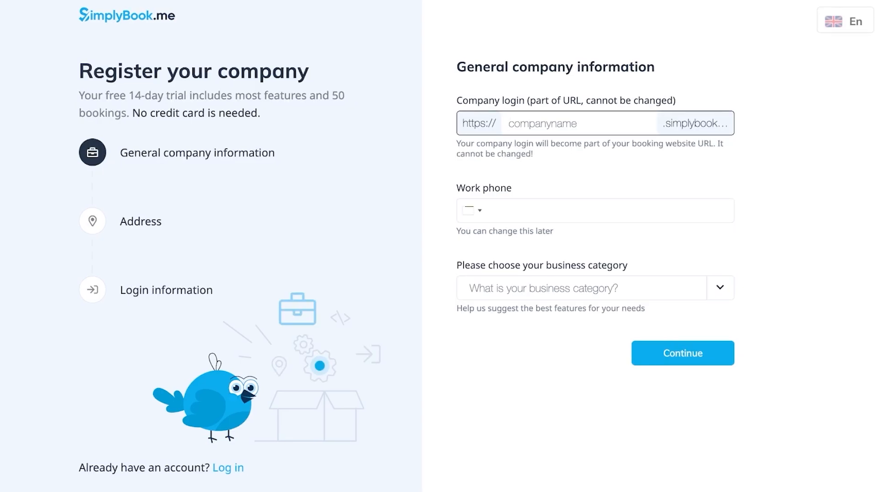
- Fill in "logi" as the company login on the registration form and bring up the business category options
{"action": "type", "text": "logi"}
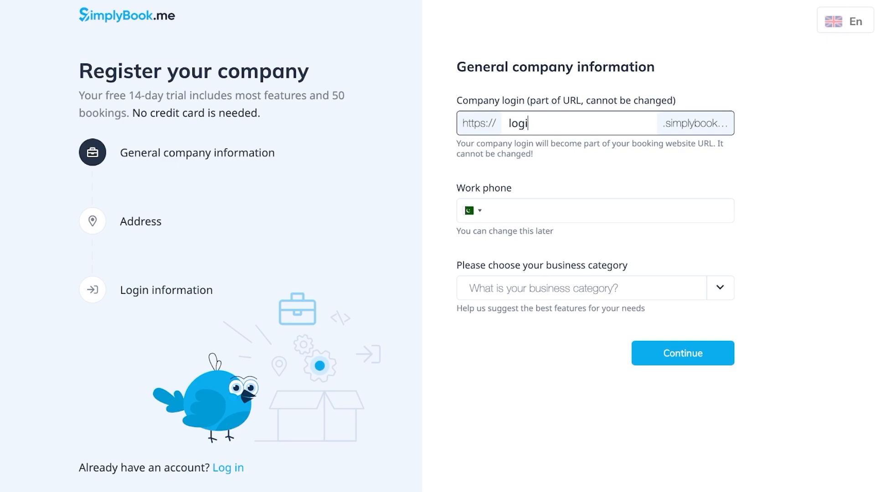
{"action": "left_click", "coordinate": [491, 210]}
{"action": "left_click", "coordinate": [470, 288]}
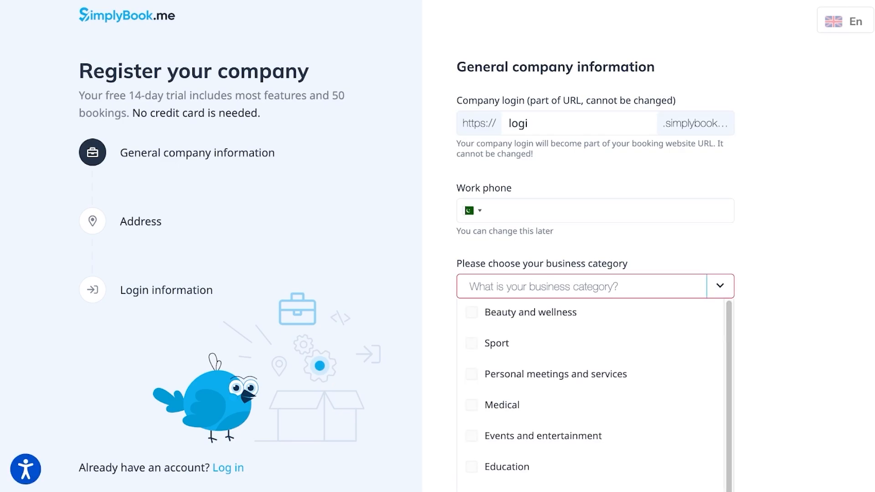
{"action": "key", "text": "Tab"}
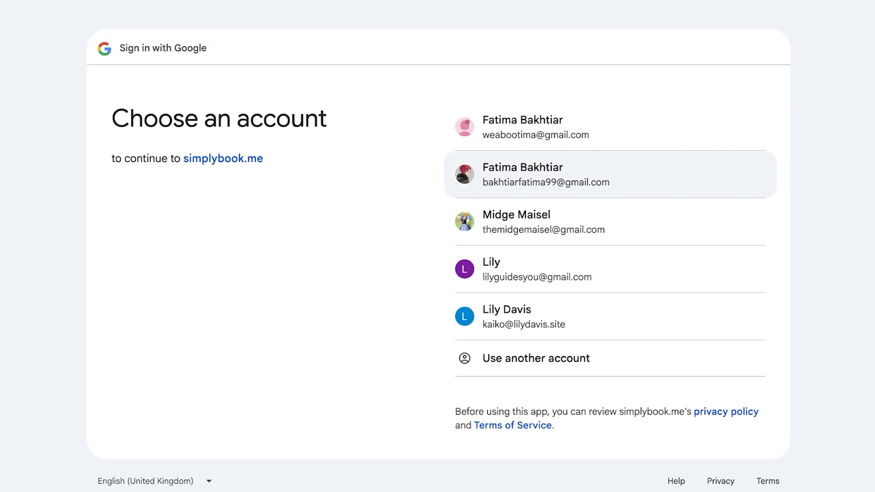
- Sign in with the second listed Google account and open the Services management page
{"action": "left_click", "coordinate": [541, 174]}
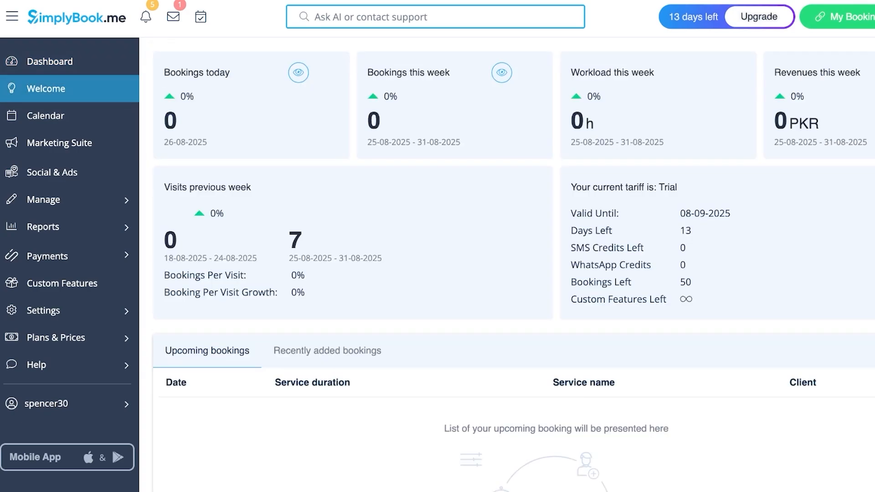
{"action": "scroll", "coordinate": [507, 264], "scroll_direction": "up", "scroll_amount": 3}
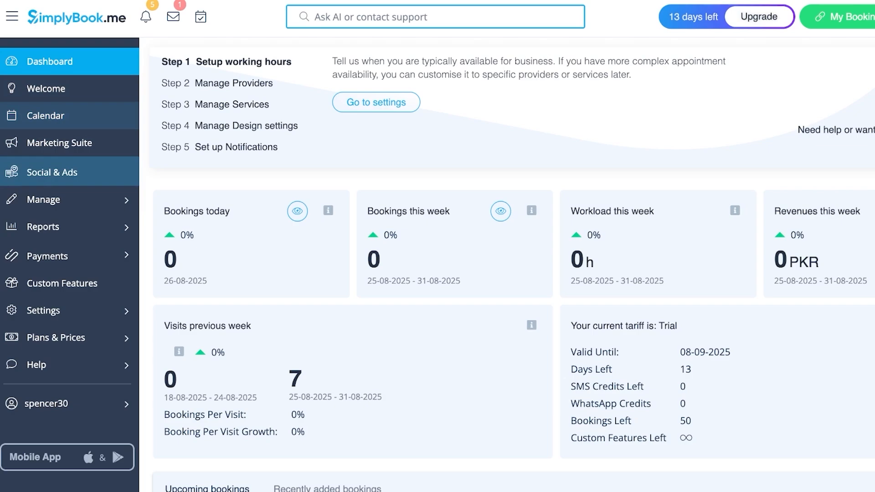
{"action": "left_click", "coordinate": [43, 199]}
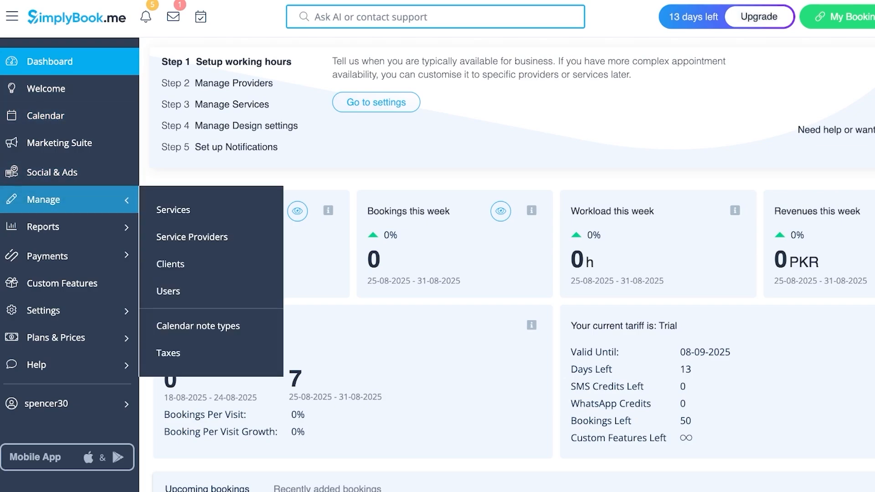
{"action": "left_click", "coordinate": [173, 210]}
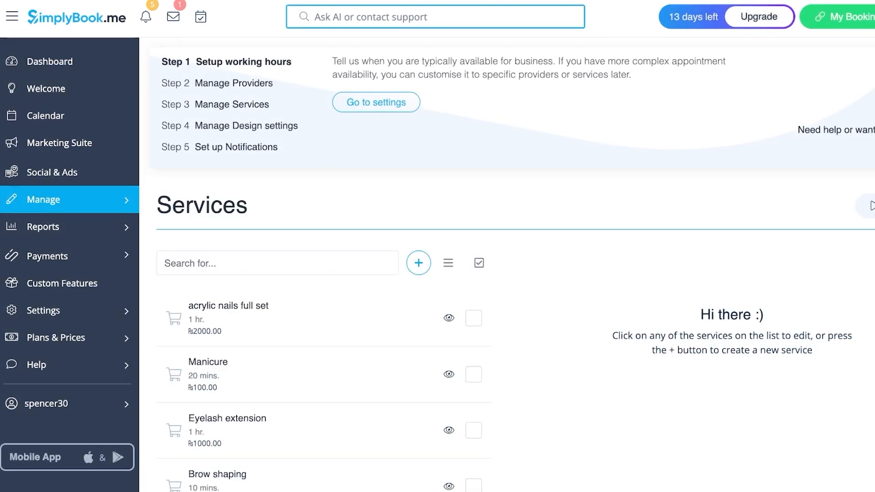
- Add a new service and name it "pedicure"
{"action": "scroll", "coordinate": [505, 265], "scroll_direction": "up", "scroll_amount": 1}
{"action": "scroll", "coordinate": [506, 265], "scroll_direction": "down", "scroll_amount": 2}
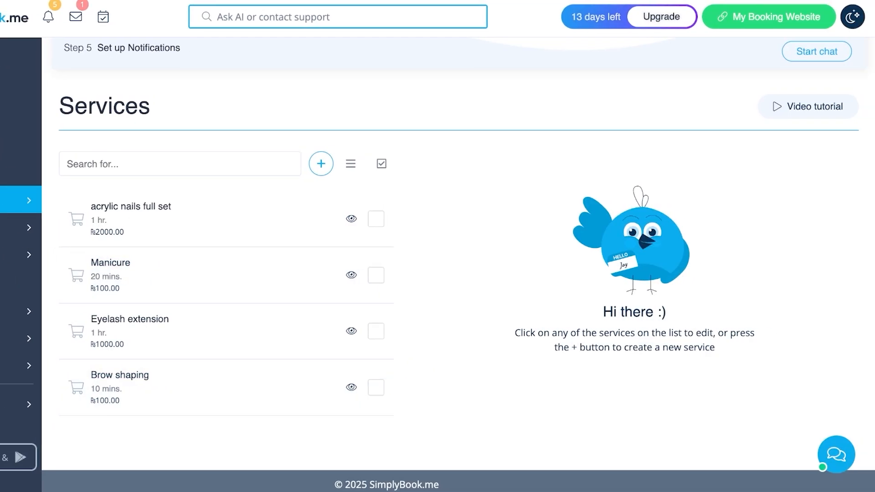
{"action": "scroll", "coordinate": [458, 265], "scroll_direction": "up", "scroll_amount": 1}
{"action": "left_click", "coordinate": [321, 198]}
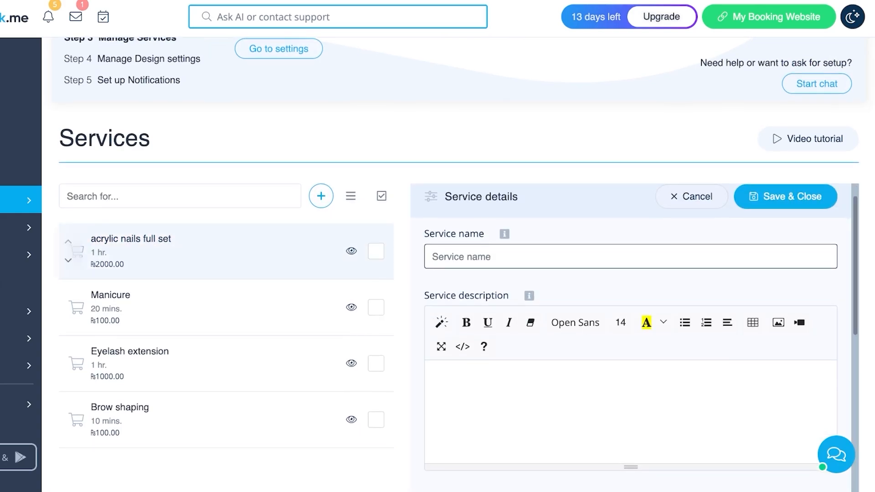
{"action": "scroll", "coordinate": [228, 255], "scroll_direction": "up", "scroll_amount": 2}
{"action": "type", "text": "pediu"}
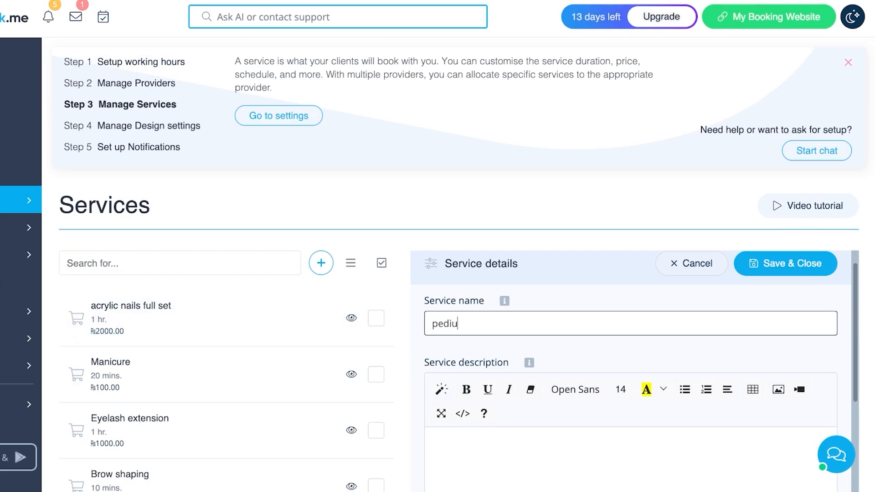
{"action": "key", "text": "BackSpace"}
{"action": "type", "text": "cure"}
{"action": "scroll", "coordinate": [630, 371], "scroll_direction": "down", "scroll_amount": 4}
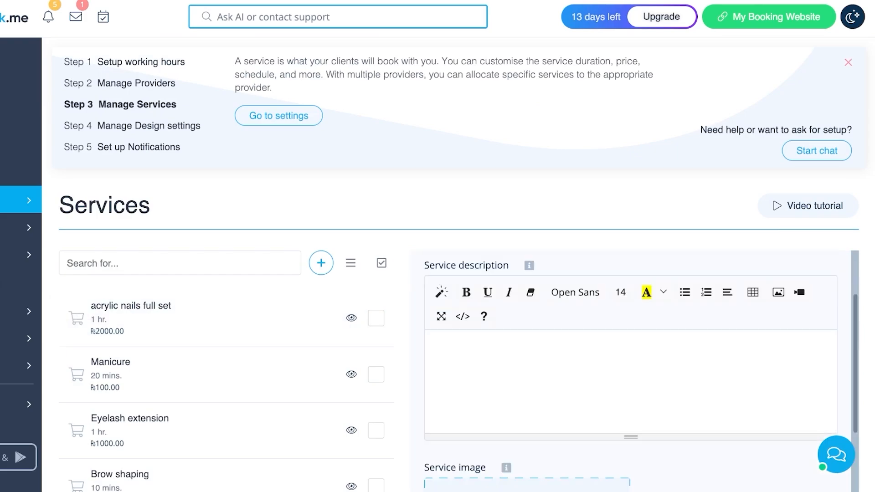
- Switch off the new service's display on the booking page and switch it back on
{"action": "scroll", "coordinate": [631, 371], "scroll_direction": "down", "scroll_amount": 2}
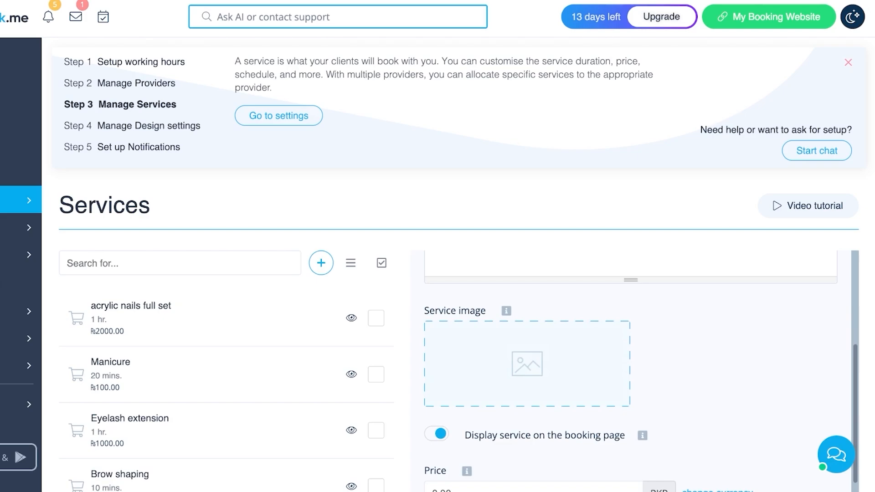
{"action": "left_click", "coordinate": [437, 433]}
{"action": "scroll", "coordinate": [630, 371], "scroll_direction": "down", "scroll_amount": 2}
{"action": "scroll", "coordinate": [631, 372], "scroll_direction": "up", "scroll_amount": 2}
{"action": "left_click", "coordinate": [437, 434]}
- Set the pedicure service's price to 100 PKR
{"action": "scroll", "coordinate": [631, 371], "scroll_direction": "down", "scroll_amount": 3}
{"action": "left_click", "coordinate": [515, 353]}
{"action": "key", "text": "BackSpace"}
{"action": "key", "text": "BackSpace"}
{"action": "key", "text": "BackSpace"}
{"action": "type", "text": "100"}
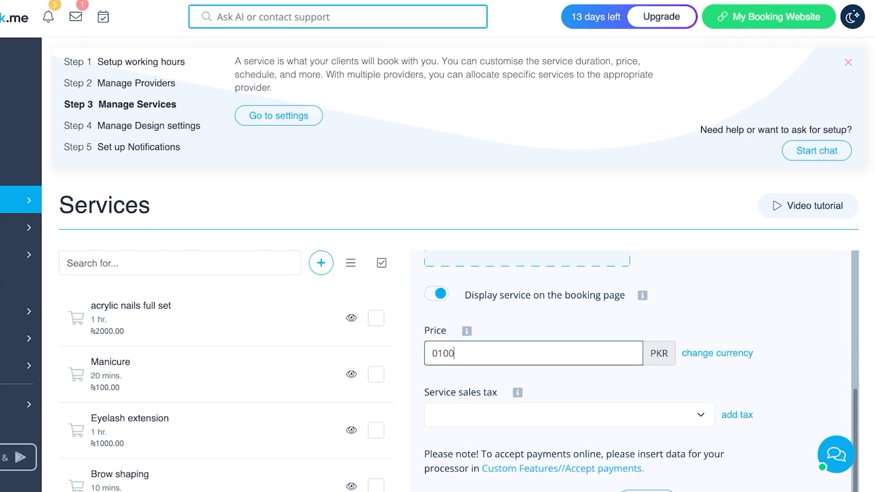
{"action": "key", "text": "BackSpace"}
{"action": "key", "text": "BackSpace"}
{"action": "key", "text": "BackSpace"}
{"action": "key", "text": "BackSpace"}
{"action": "type", "text": "100"}
- Set the pedicure service's duration to 0 hours and 20 minutes in its time details
{"action": "scroll", "coordinate": [637, 371], "scroll_direction": "down", "scroll_amount": 2}
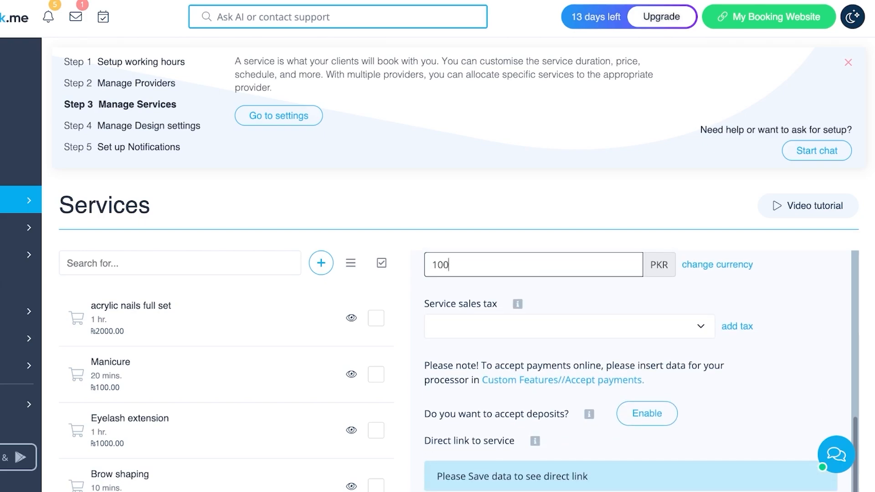
{"action": "scroll", "coordinate": [631, 372], "scroll_direction": "down", "scroll_amount": 3}
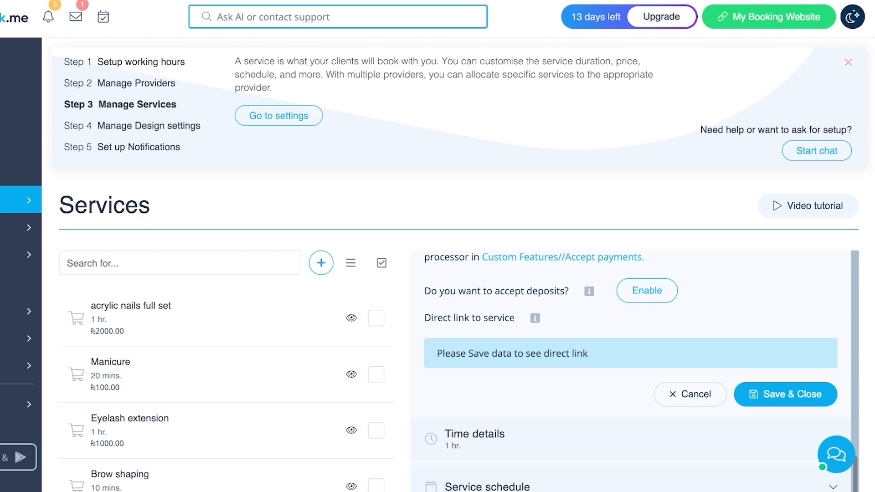
{"action": "scroll", "coordinate": [631, 369], "scroll_direction": "down", "scroll_amount": 1}
{"action": "left_click", "coordinate": [631, 384]}
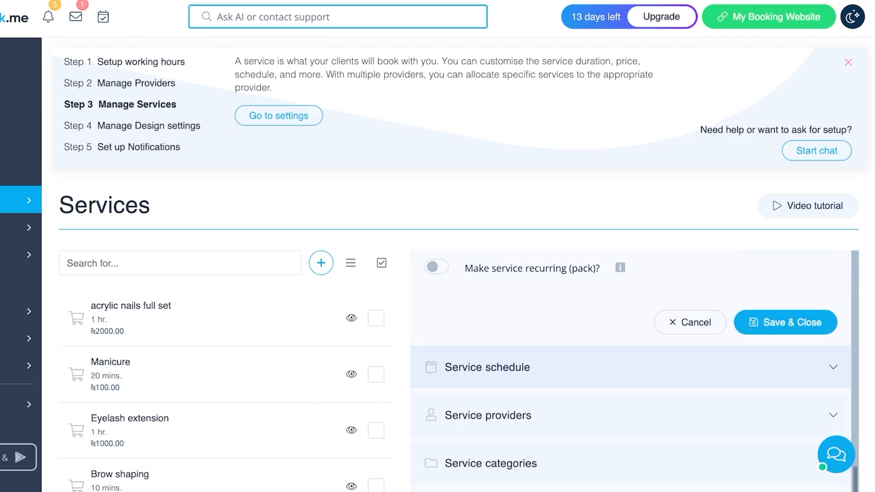
{"action": "scroll", "coordinate": [630, 378], "scroll_direction": "down", "scroll_amount": 3}
{"action": "scroll", "coordinate": [631, 369], "scroll_direction": "down", "scroll_amount": 3}
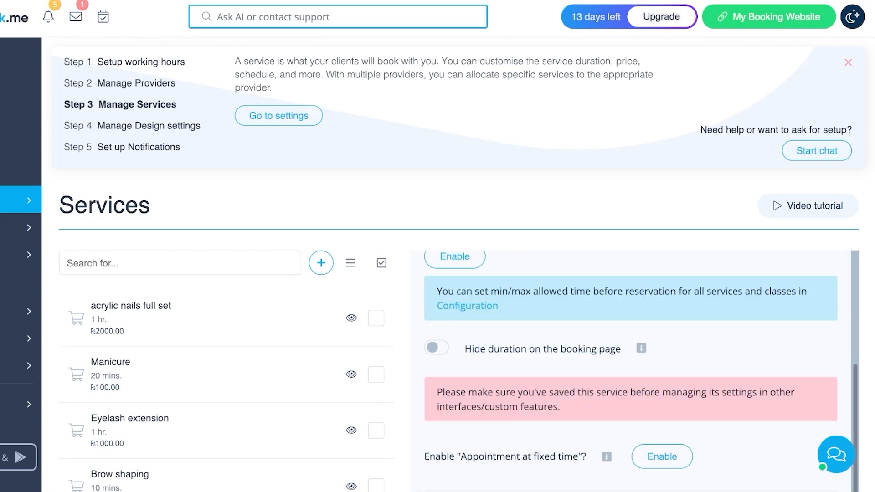
{"action": "scroll", "coordinate": [631, 369], "scroll_direction": "up", "scroll_amount": 4}
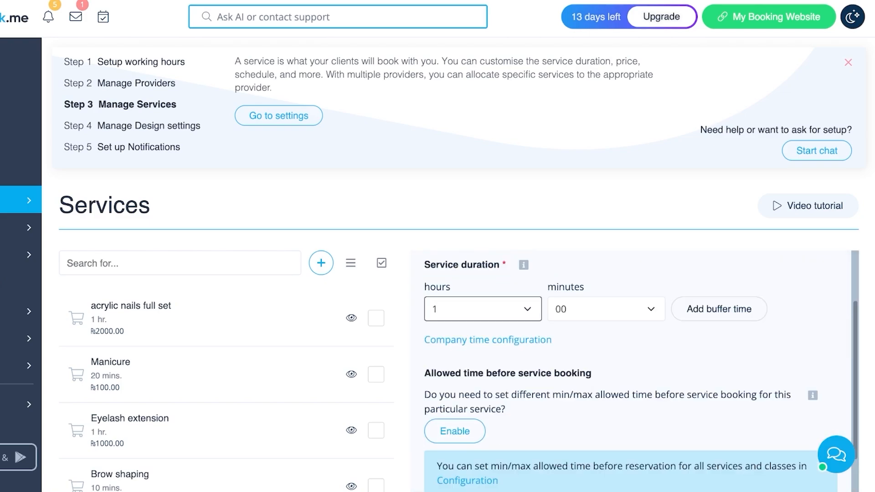
{"action": "left_click", "coordinate": [482, 297]}
{"action": "left_click", "coordinate": [605, 309]}
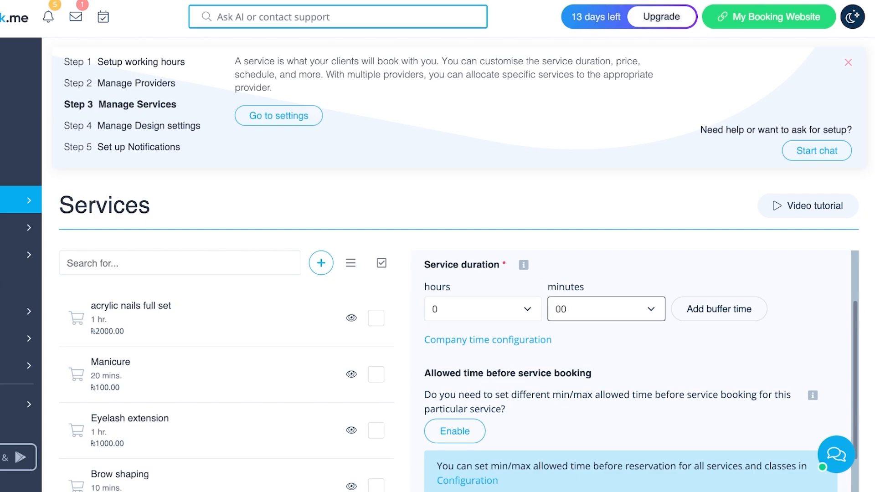
{"action": "left_click", "coordinate": [593, 356]}
- Expand the pedicure service's schedule section, then save and close the new service
{"action": "scroll", "coordinate": [630, 373], "scroll_direction": "down", "scroll_amount": 1}
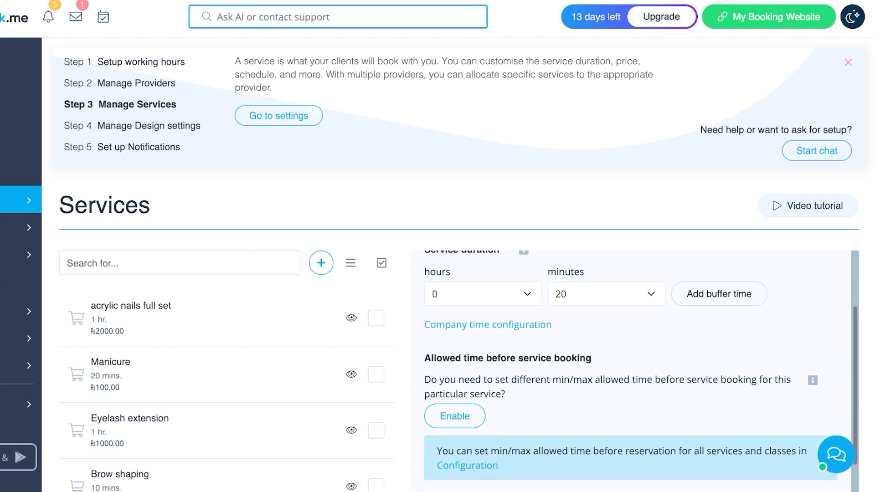
{"action": "scroll", "coordinate": [630, 371], "scroll_direction": "down", "scroll_amount": 1}
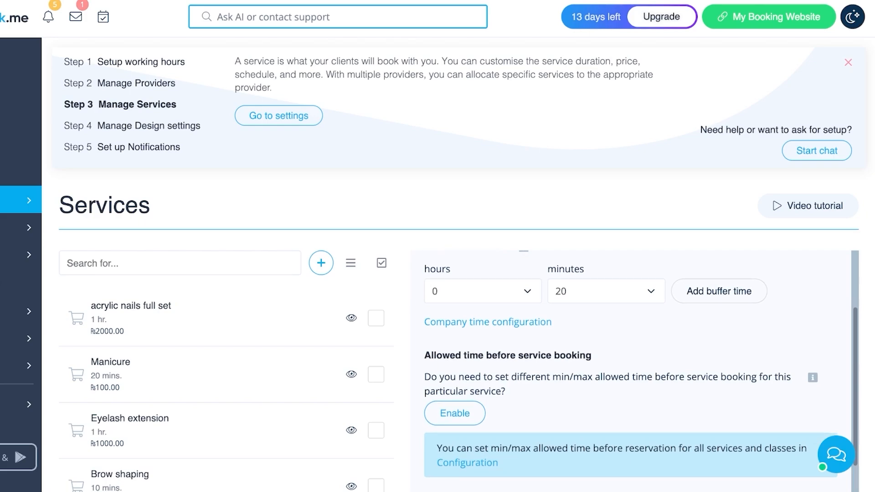
{"action": "scroll", "coordinate": [631, 368], "scroll_direction": "down", "scroll_amount": 3}
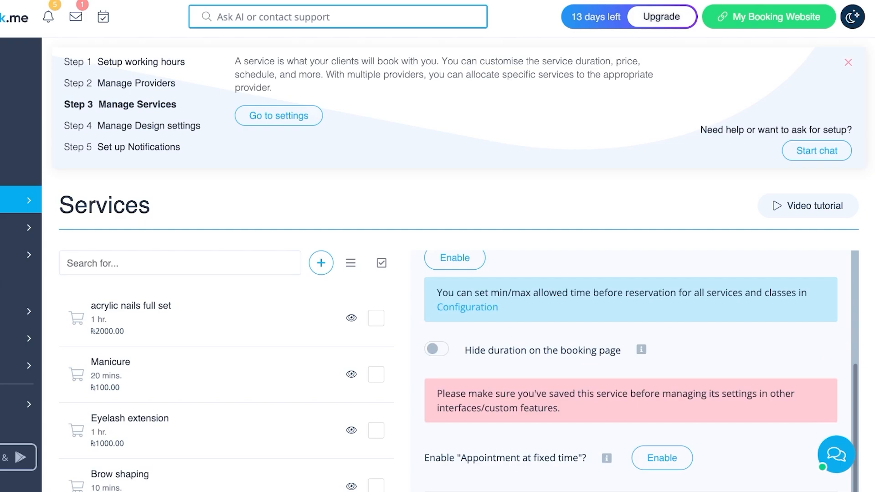
{"action": "scroll", "coordinate": [630, 368], "scroll_direction": "down", "scroll_amount": 4}
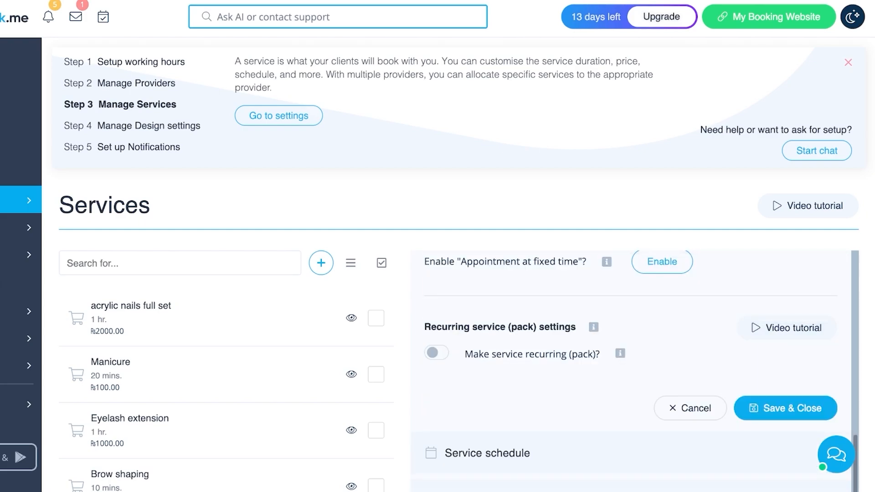
{"action": "scroll", "coordinate": [630, 368], "scroll_direction": "down", "scroll_amount": 2}
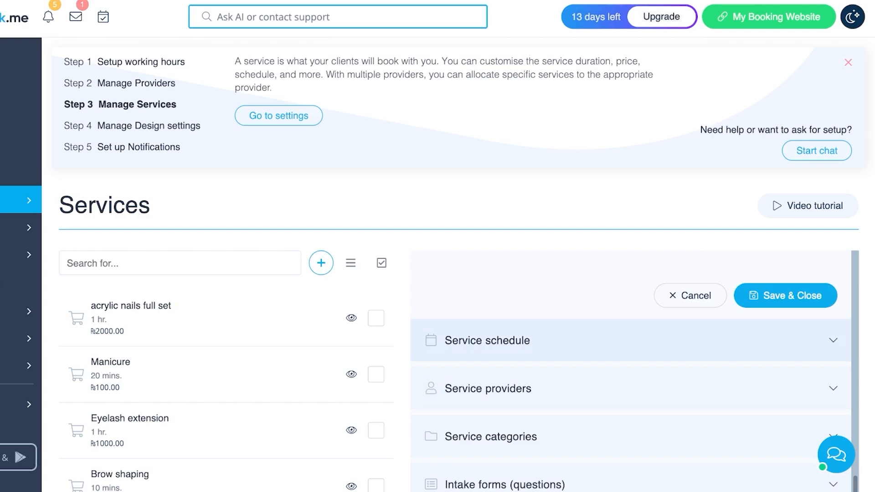
{"action": "left_click", "coordinate": [631, 342]}
{"action": "scroll", "coordinate": [630, 368], "scroll_direction": "down", "scroll_amount": 6}
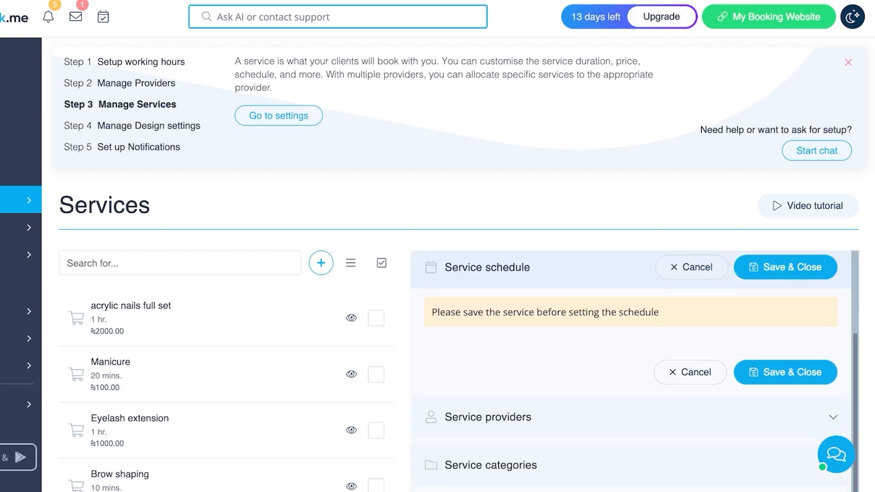
{"action": "scroll", "coordinate": [631, 368], "scroll_direction": "down", "scroll_amount": 5}
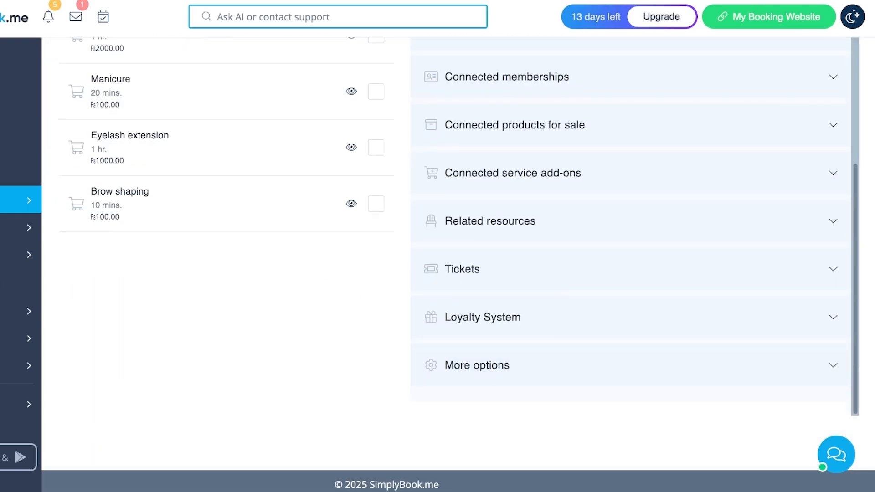
{"action": "scroll", "coordinate": [631, 368], "scroll_direction": "up", "scroll_amount": 6}
{"action": "left_click", "coordinate": [786, 127]}
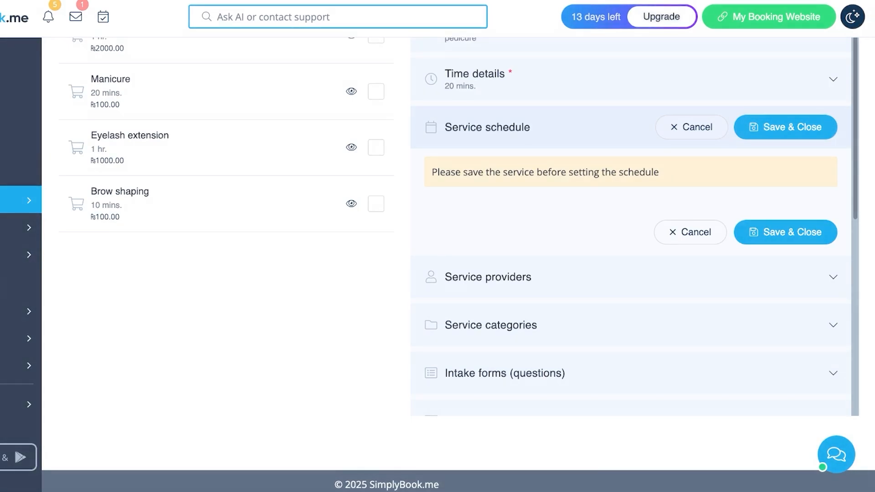
- Review the saved pedicure service in the services list and its available settings sections
{"action": "scroll", "coordinate": [785, 237], "scroll_direction": "down", "scroll_amount": 3}
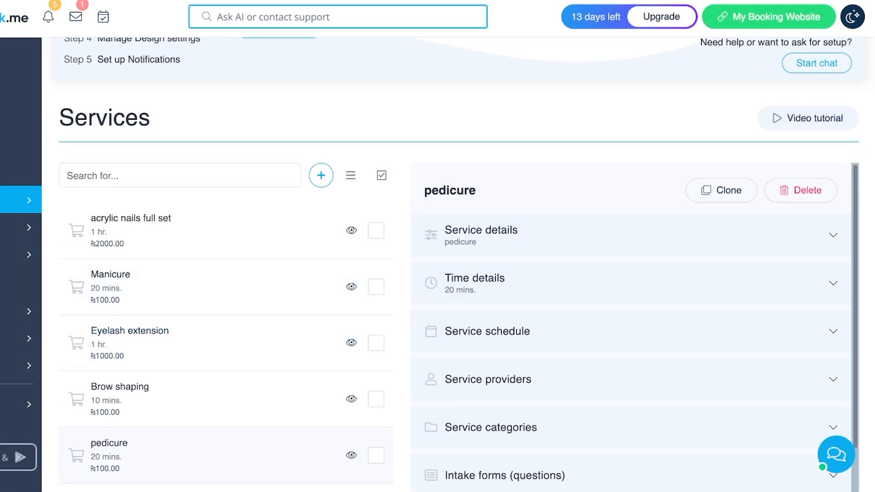
{"action": "scroll", "coordinate": [226, 282], "scroll_direction": "down", "scroll_amount": 3}
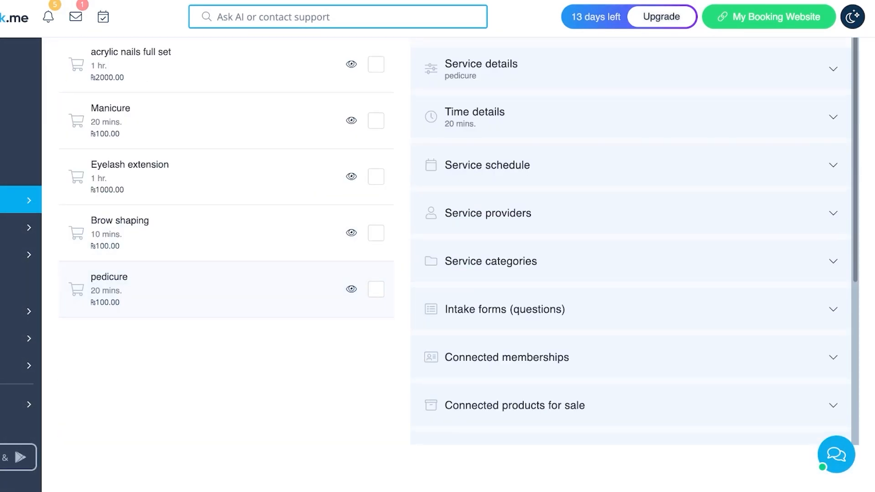
{"action": "scroll", "coordinate": [226, 283], "scroll_direction": "up", "scroll_amount": 3}
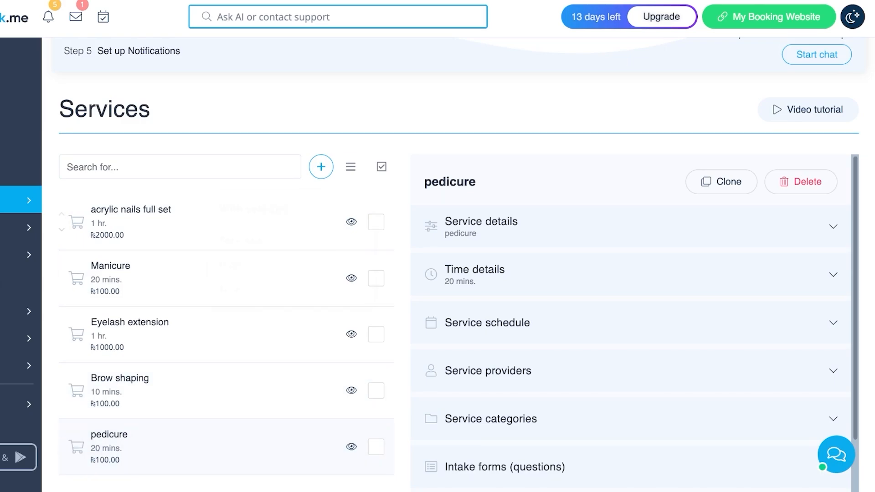
- Start a new service form and examine its time, schedule, provider, category and connected-item sections
{"action": "left_click", "coordinate": [321, 167]}
{"action": "scroll", "coordinate": [630, 318], "scroll_direction": "down", "scroll_amount": 10}
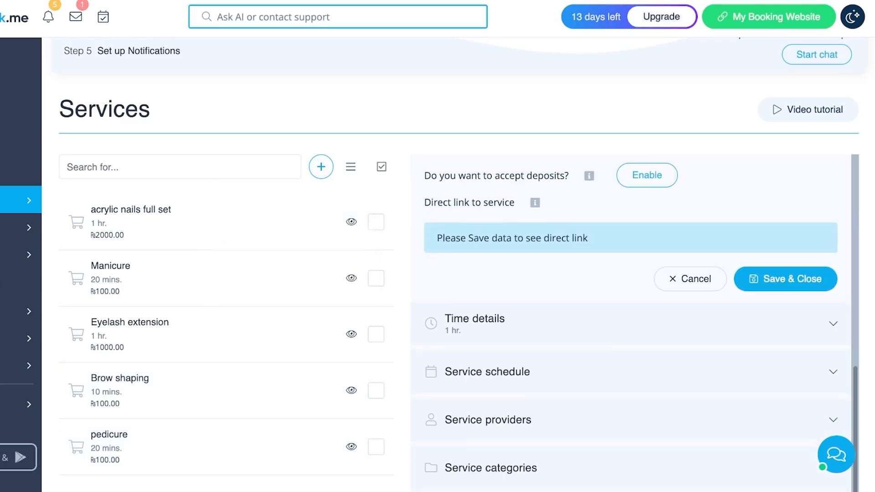
{"action": "scroll", "coordinate": [629, 360], "scroll_direction": "down", "scroll_amount": 6}
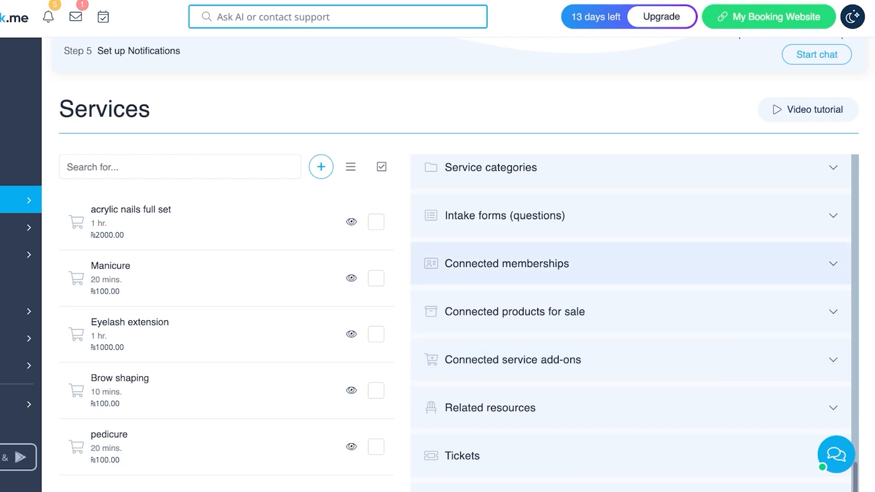
{"action": "scroll", "coordinate": [631, 249], "scroll_direction": "up", "scroll_amount": 1}
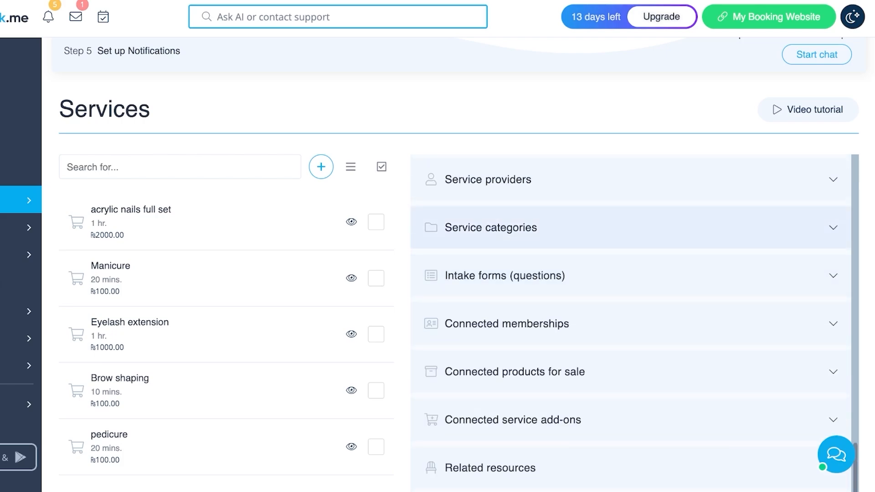
{"action": "scroll", "coordinate": [631, 318], "scroll_direction": "up", "scroll_amount": 3}
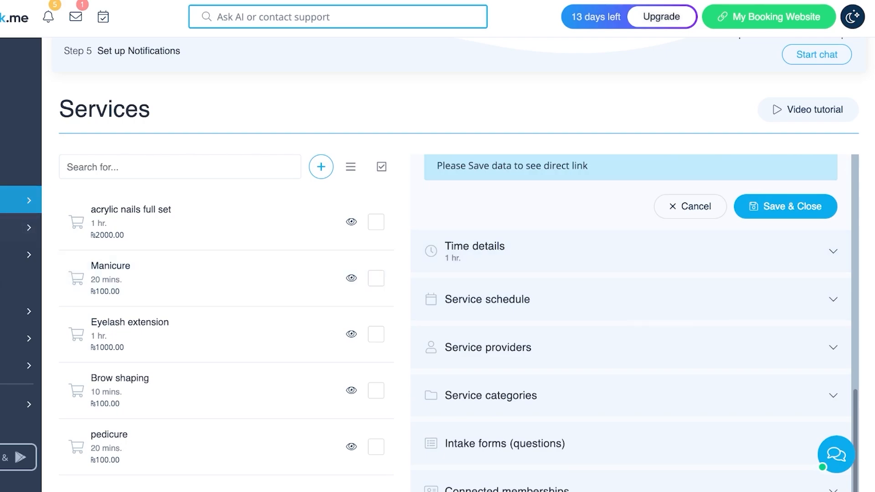
- Open the service providers page and start a new provider form, examining its name, description, client capacity and booking page settings
{"action": "mouse_move", "coordinate": [30, 200]}
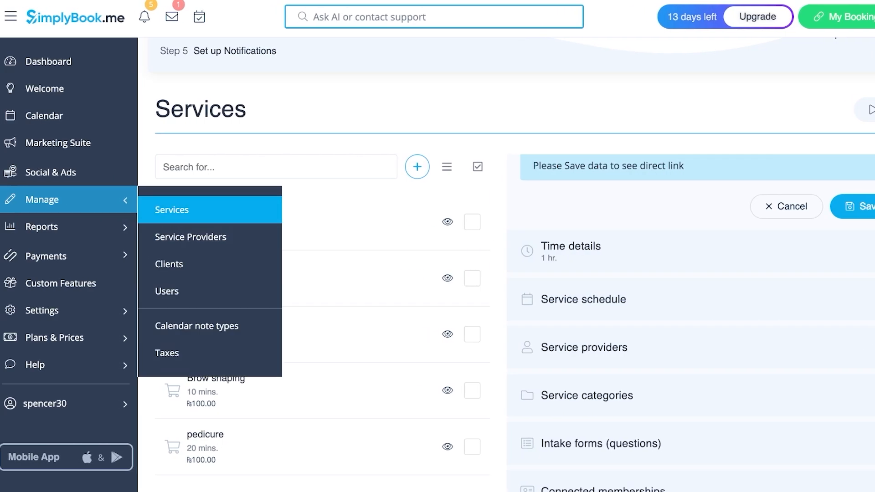
{"action": "left_click", "coordinate": [191, 236]}
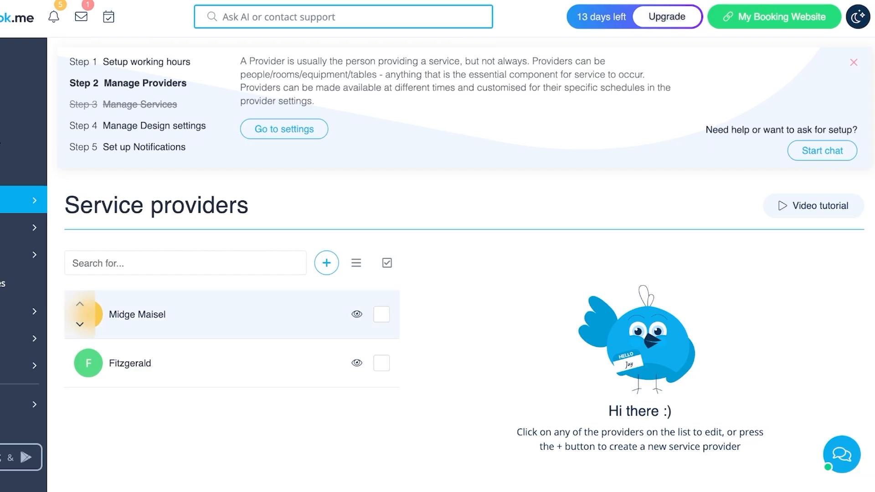
{"action": "left_click", "coordinate": [326, 263]}
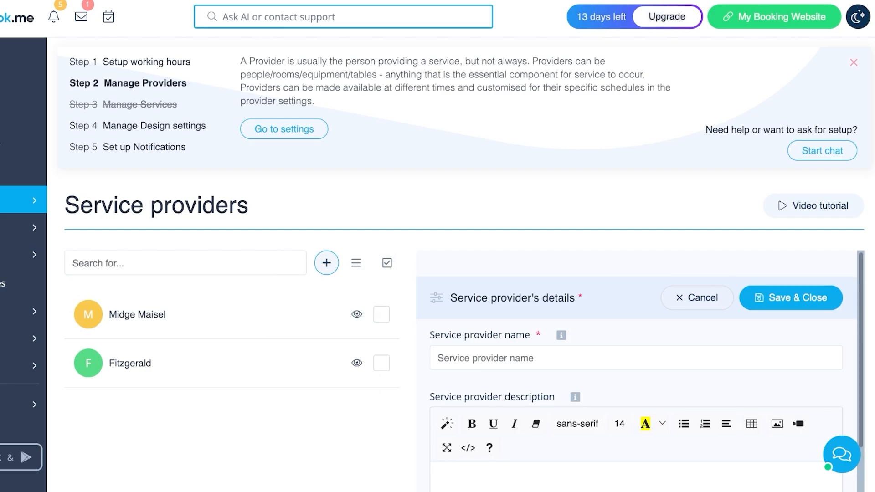
{"action": "scroll", "coordinate": [635, 364], "scroll_direction": "down", "scroll_amount": 3}
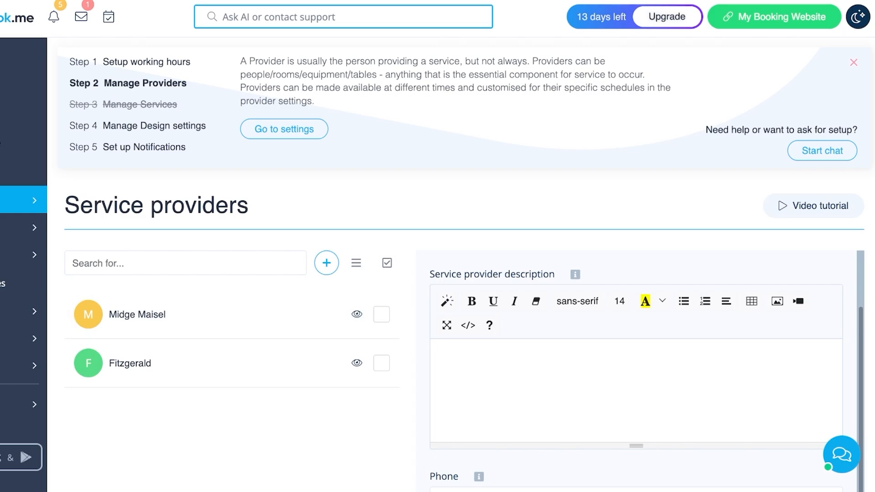
{"action": "scroll", "coordinate": [635, 365], "scroll_direction": "up", "scroll_amount": 3}
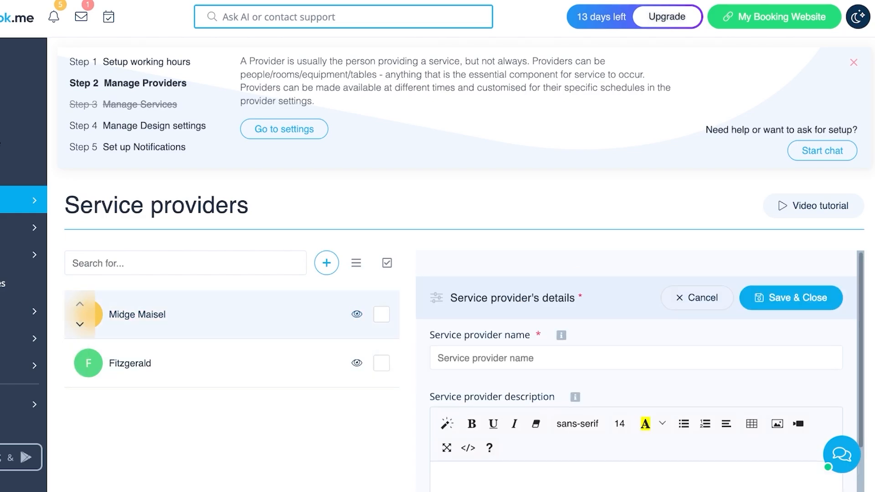
{"action": "left_click", "coordinate": [635, 358]}
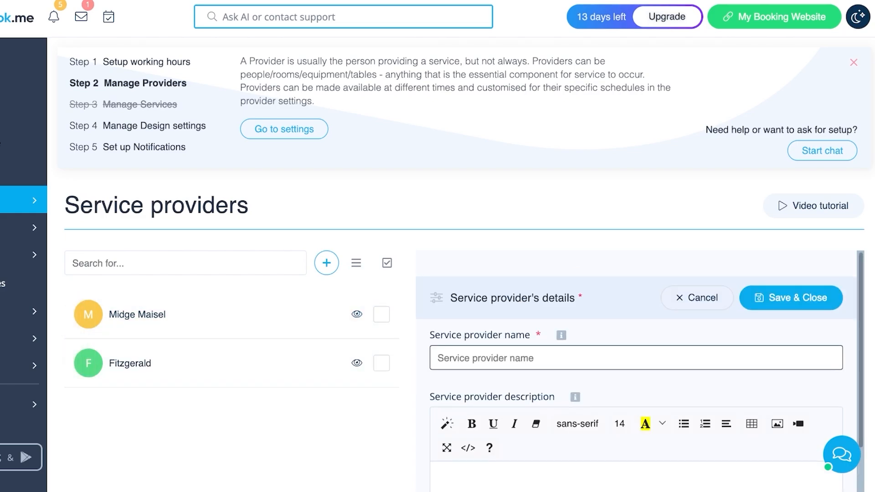
{"action": "scroll", "coordinate": [636, 365], "scroll_direction": "down", "scroll_amount": 10}
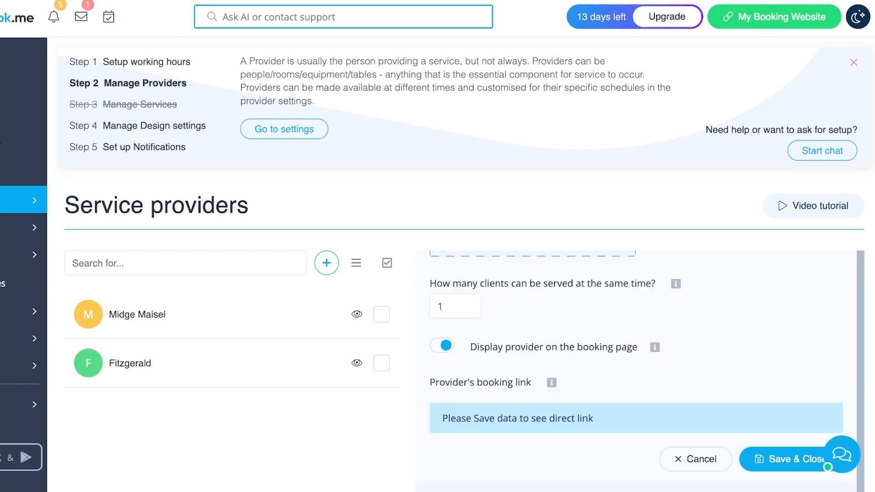
{"action": "scroll", "coordinate": [636, 371], "scroll_direction": "up", "scroll_amount": 1}
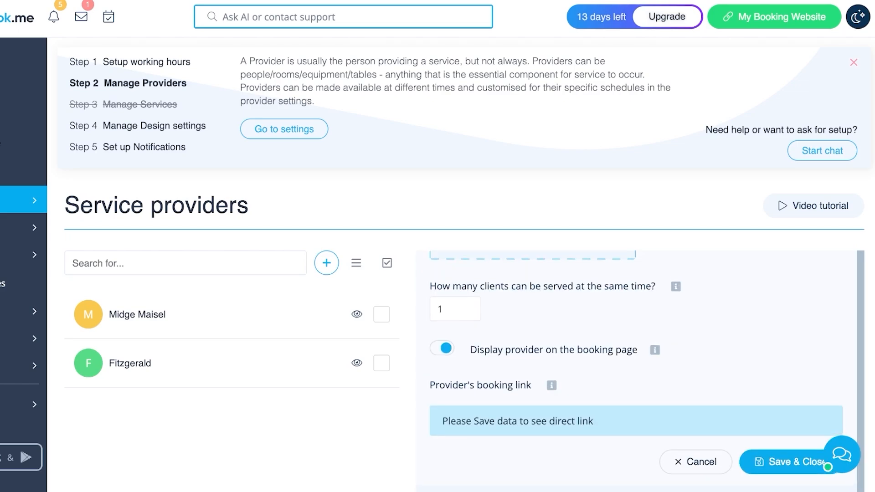
- Open the company opening hours and enable Saturday and Sunday as working days in the weekly schedule
{"action": "left_click", "coordinate": [146, 61]}
{"action": "left_click", "coordinate": [284, 102]}
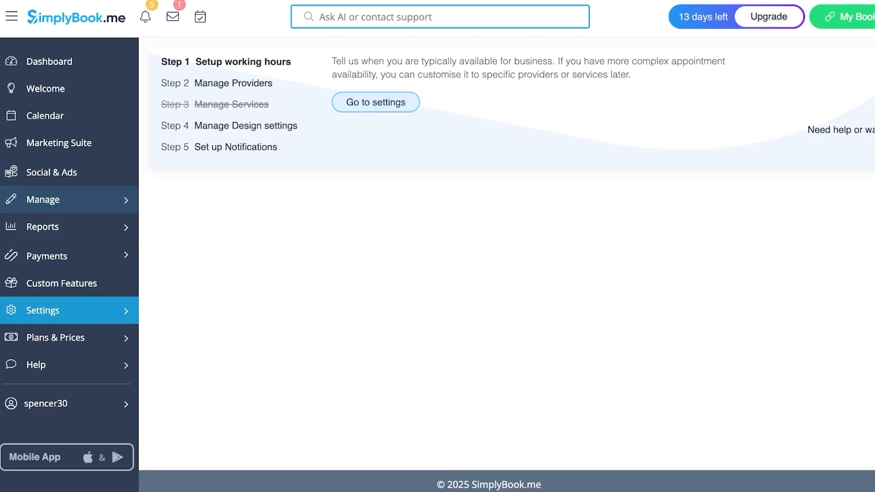
{"action": "left_click", "coordinate": [69, 311]}
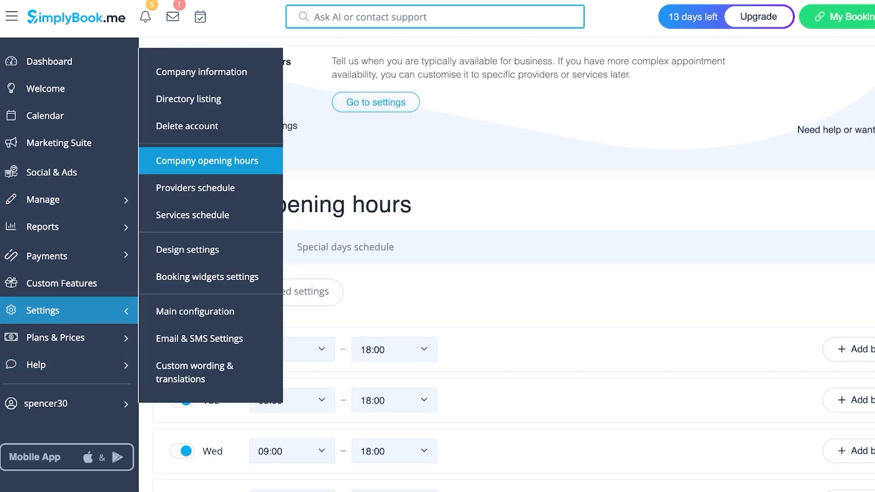
{"action": "left_click", "coordinate": [206, 161]}
{"action": "scroll", "coordinate": [505, 264], "scroll_direction": "down", "scroll_amount": 3}
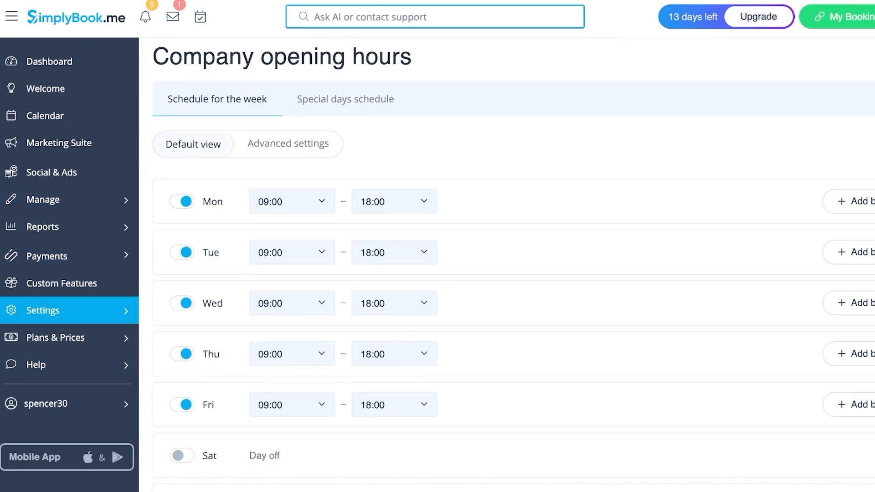
{"action": "scroll", "coordinate": [512, 265], "scroll_direction": "up", "scroll_amount": 1}
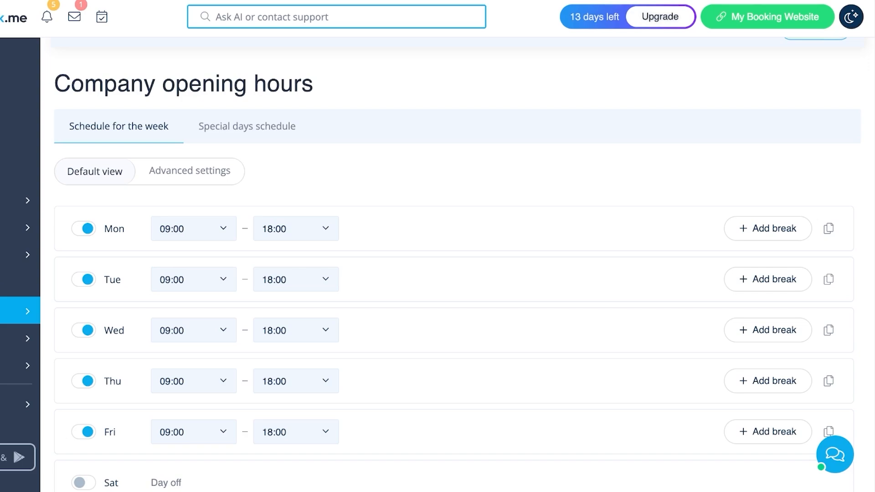
{"action": "scroll", "coordinate": [456, 264], "scroll_direction": "down", "scroll_amount": 1}
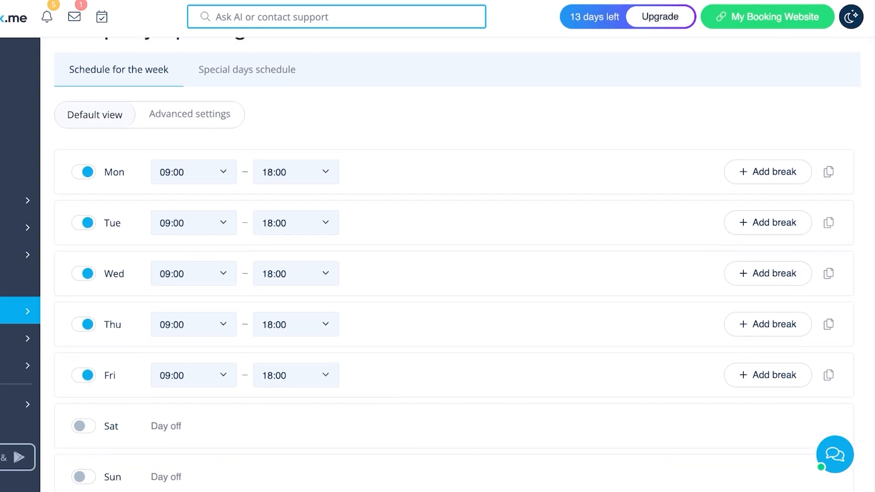
{"action": "scroll", "coordinate": [456, 265], "scroll_direction": "down", "scroll_amount": 1}
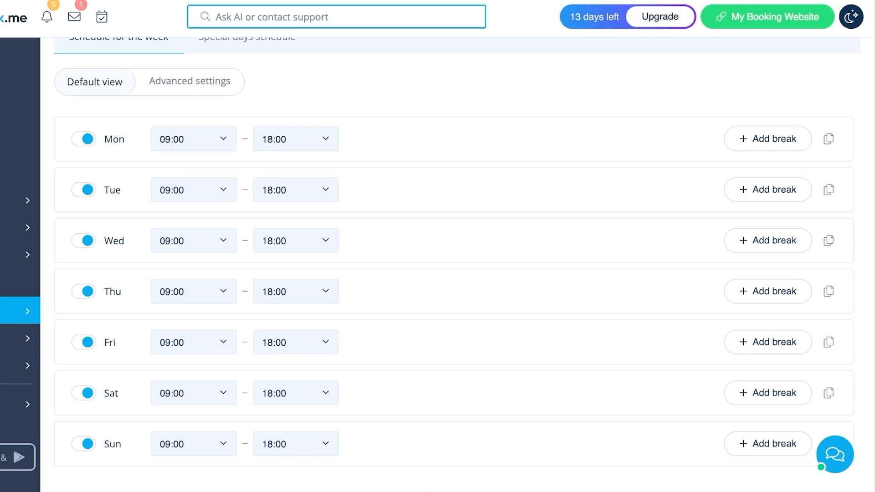
- Set the closing time to 20:00 for both Saturday and Sunday in the company's weekly schedule
{"action": "left_click", "coordinate": [295, 392]}
{"action": "scroll", "coordinate": [291, 355], "scroll_direction": "down", "scroll_amount": 8}
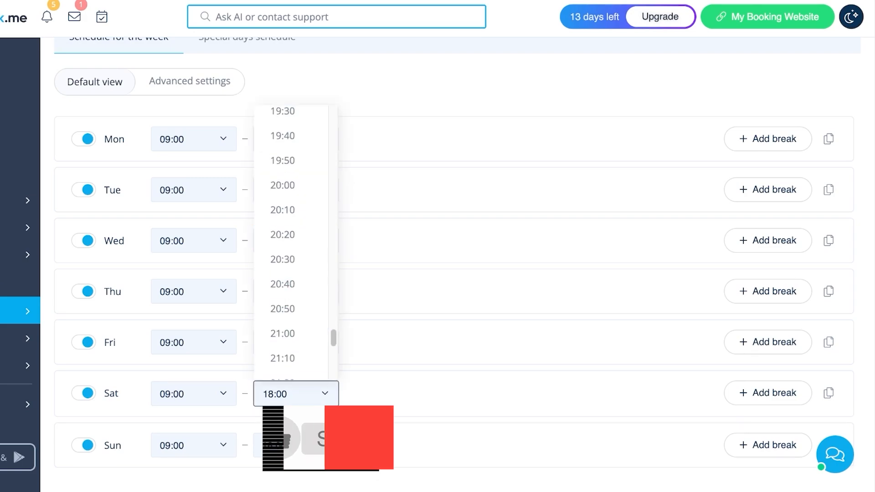
{"action": "left_click", "coordinate": [282, 187]}
{"action": "scroll", "coordinate": [290, 241], "scroll_direction": "up", "scroll_amount": 3}
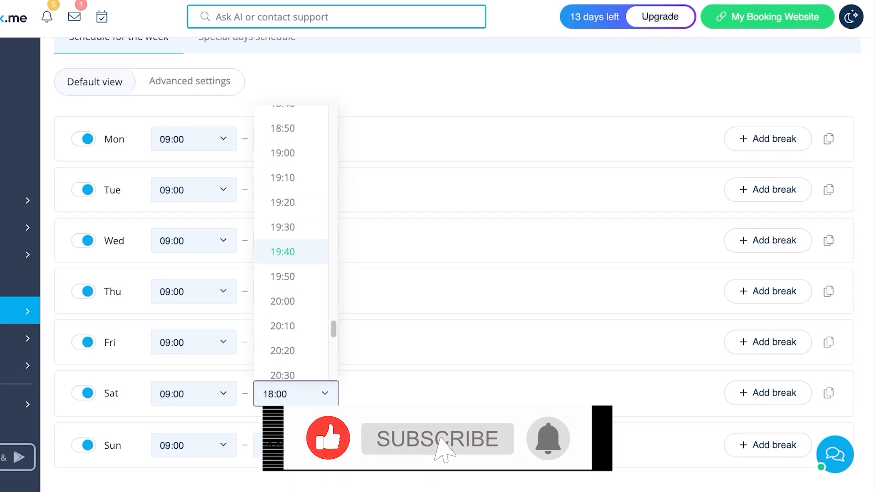
{"action": "left_click", "coordinate": [296, 444]}
{"action": "scroll", "coordinate": [291, 341], "scroll_direction": "down", "scroll_amount": 6}
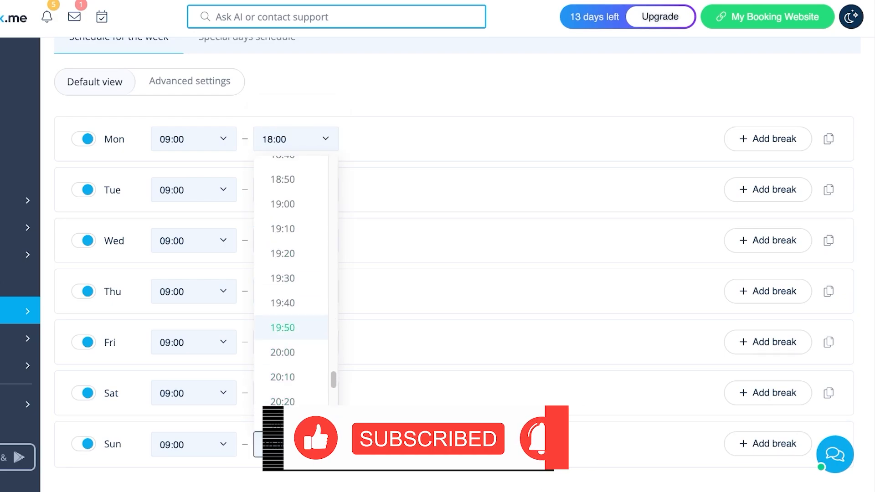
{"action": "left_click", "coordinate": [283, 352]}
{"action": "scroll", "coordinate": [454, 265], "scroll_direction": "up", "scroll_amount": 1}
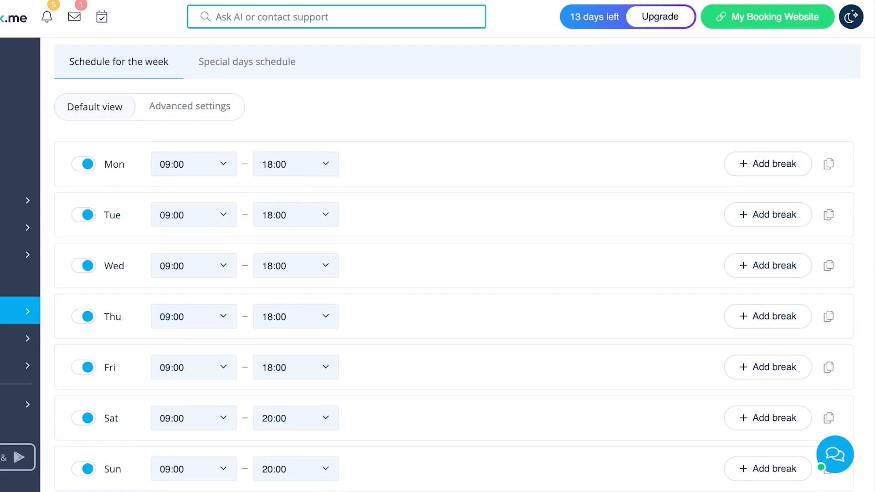
- Show the advanced settings of the company's weekly schedule and examine each day's time-slot grid, toggling Monday's 00:00 hour on and off
{"action": "scroll", "coordinate": [456, 410], "scroll_direction": "down", "scroll_amount": 3}
{"action": "scroll", "coordinate": [456, 410], "scroll_direction": "up", "scroll_amount": 6}
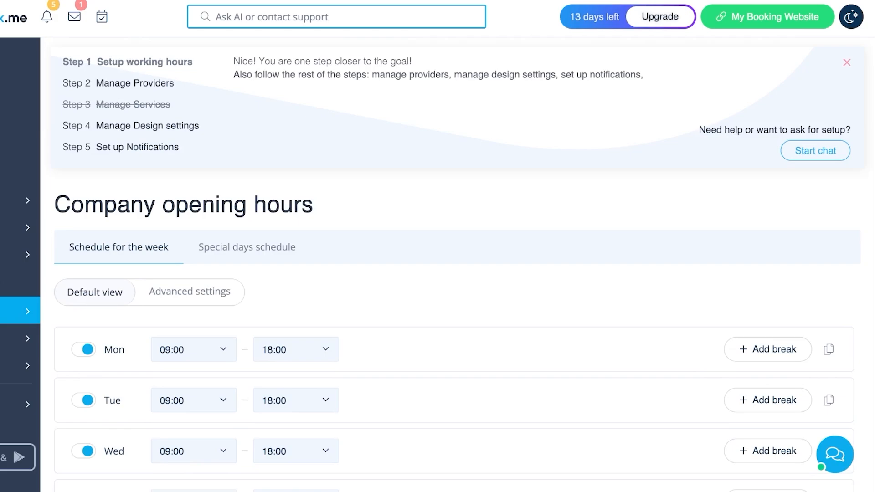
{"action": "left_click", "coordinate": [189, 291]}
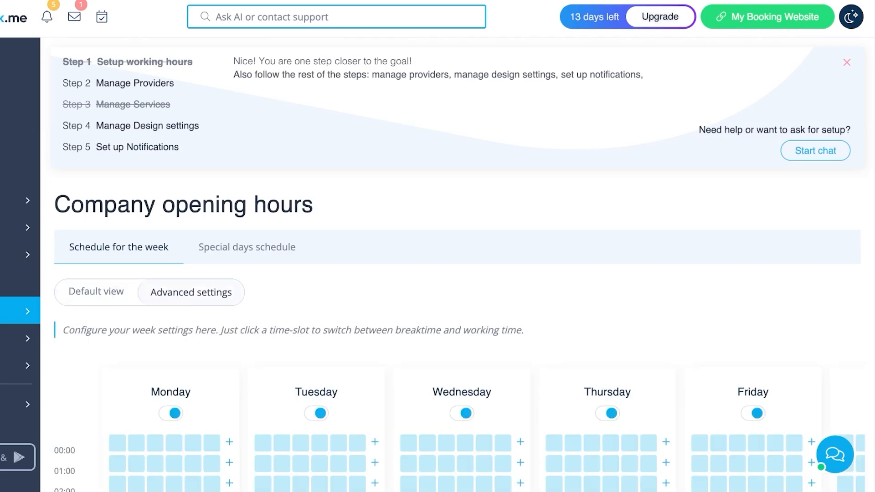
{"action": "scroll", "coordinate": [190, 292], "scroll_direction": "down", "scroll_amount": 3}
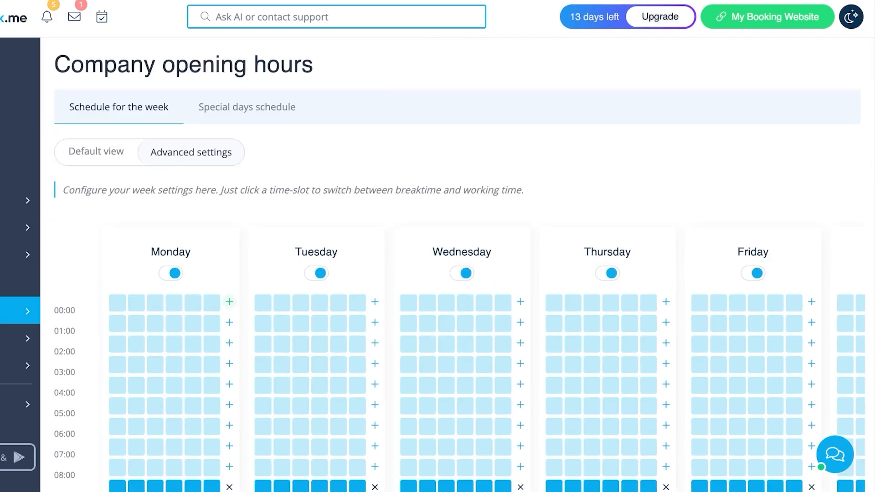
{"action": "left_click", "coordinate": [229, 301]}
{"action": "left_click", "coordinate": [229, 302]}
{"action": "scroll", "coordinate": [338, 303], "scroll_direction": "down", "scroll_amount": 8}
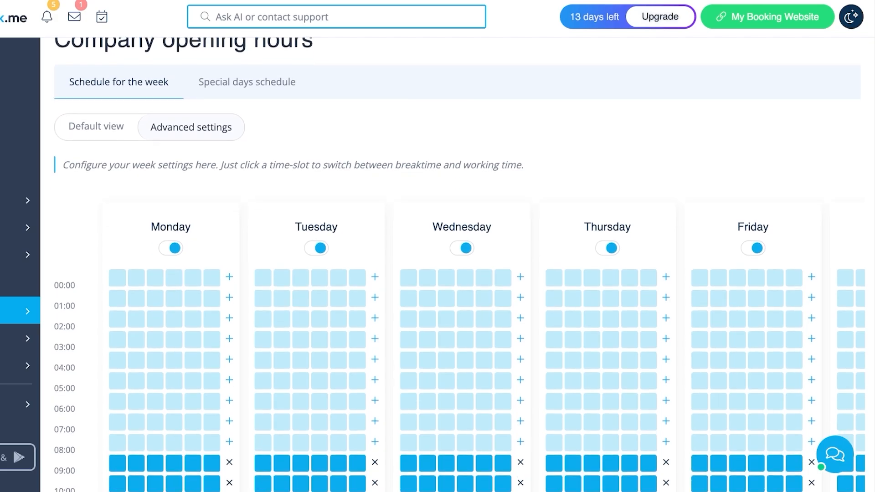
{"action": "scroll", "coordinate": [338, 303], "scroll_direction": "up", "scroll_amount": 9}
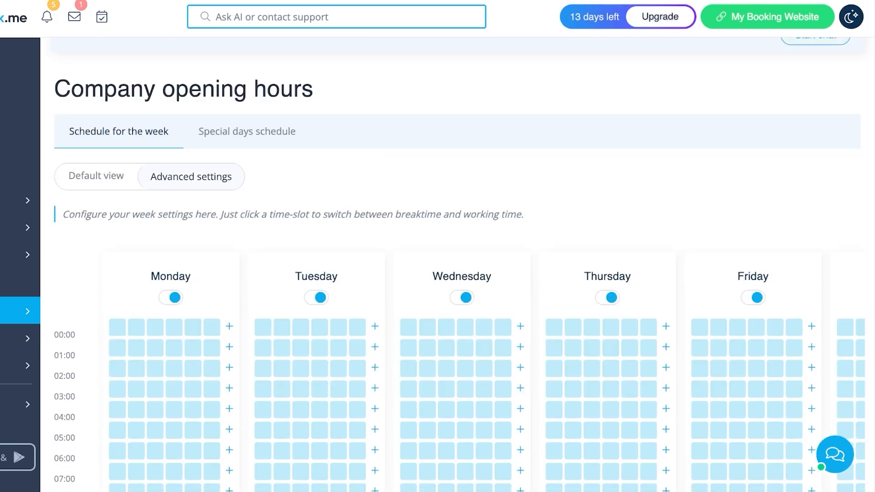
- Open the company's special days schedule and examine the 2025 calendar
{"action": "left_click", "coordinate": [247, 131]}
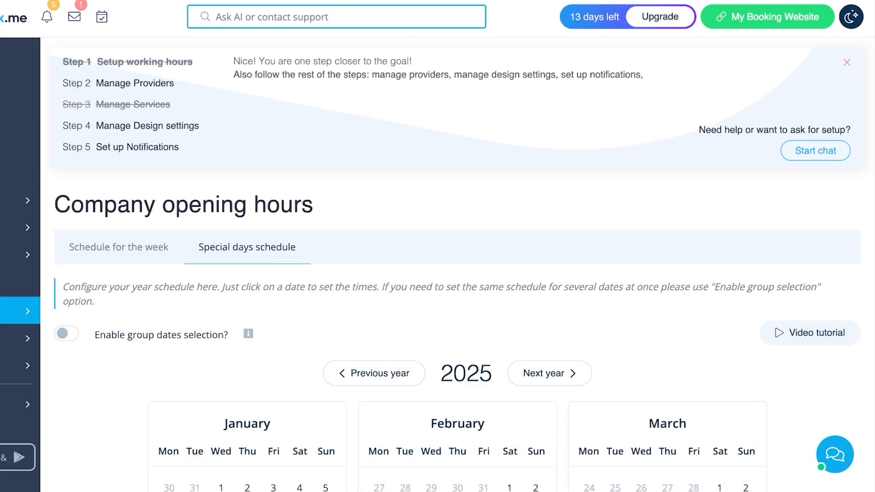
{"action": "scroll", "coordinate": [455, 273], "scroll_direction": "down", "scroll_amount": 4}
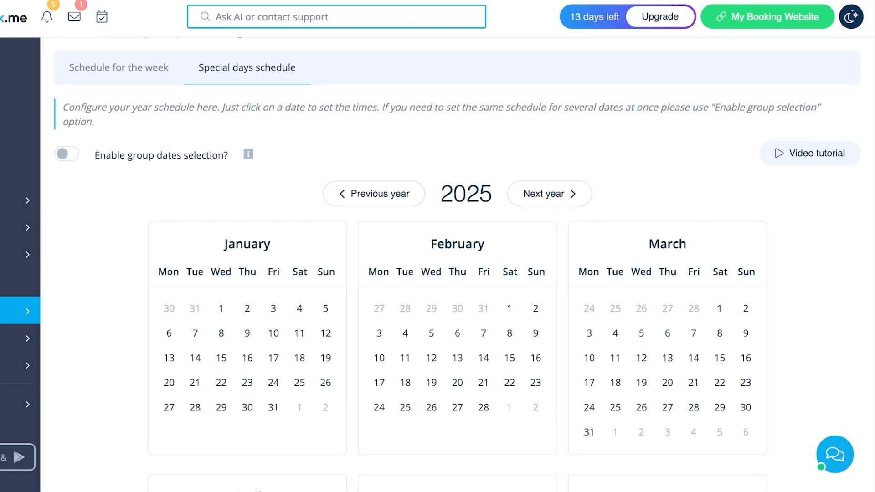
{"action": "scroll", "coordinate": [455, 273], "scroll_direction": "down", "scroll_amount": 2}
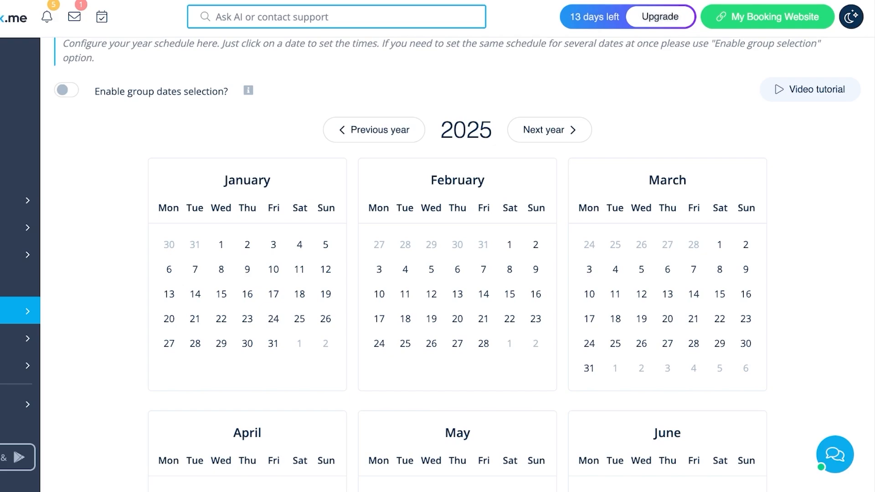
- Open the providers schedule and review the weekly working hours of the first provider, and select the second provider to review theirs
{"action": "left_click", "coordinate": [21, 310]}
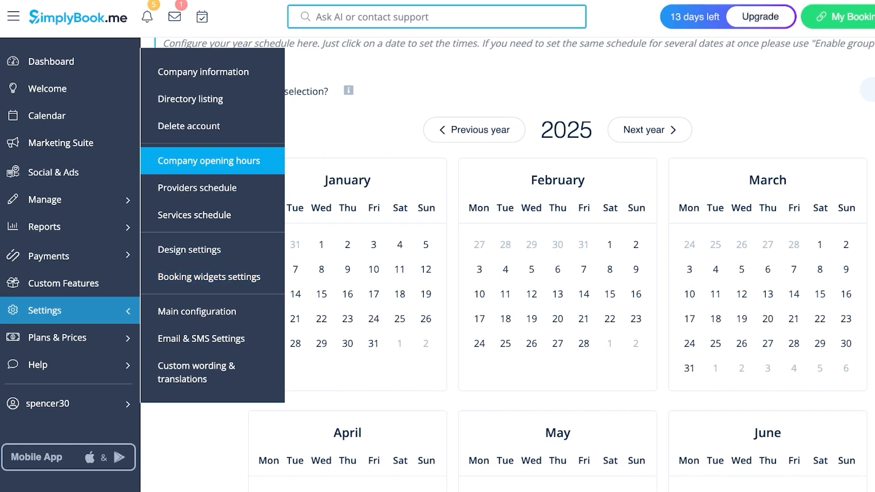
{"action": "left_click", "coordinate": [197, 187]}
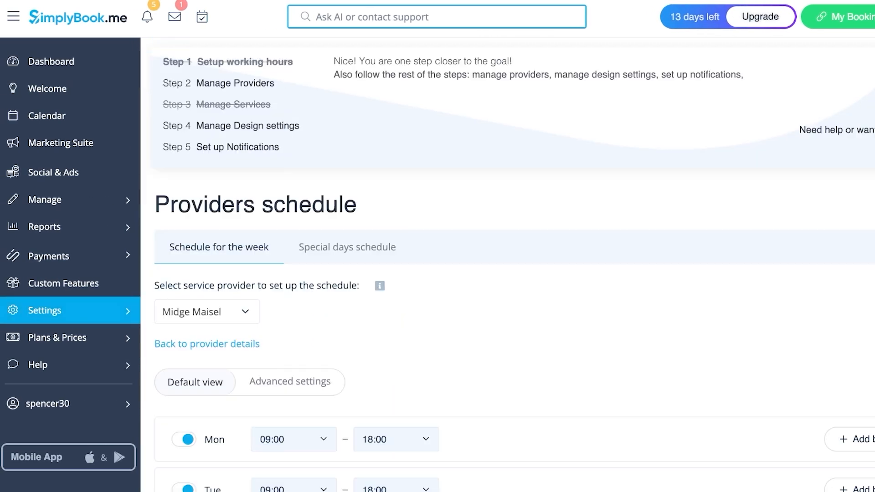
{"action": "scroll", "coordinate": [513, 274], "scroll_direction": "down", "scroll_amount": 3}
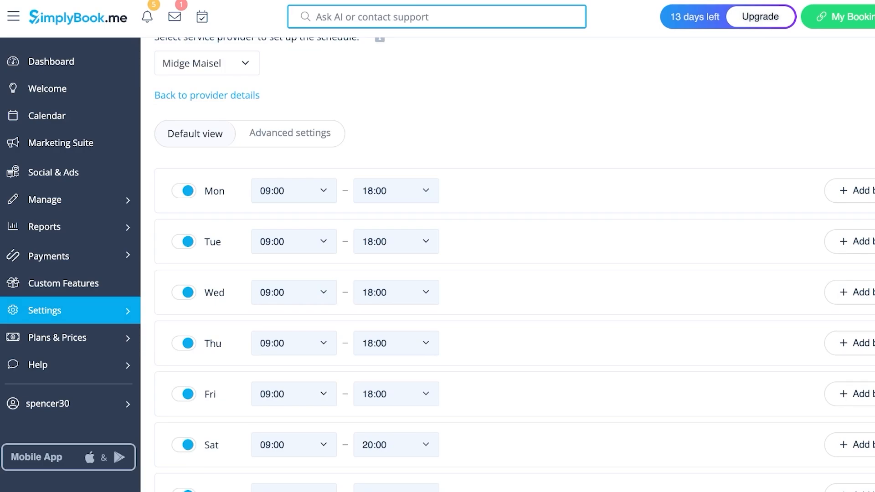
{"action": "scroll", "coordinate": [513, 273], "scroll_direction": "down", "scroll_amount": 3}
{"action": "scroll", "coordinate": [513, 273], "scroll_direction": "up", "scroll_amount": 8}
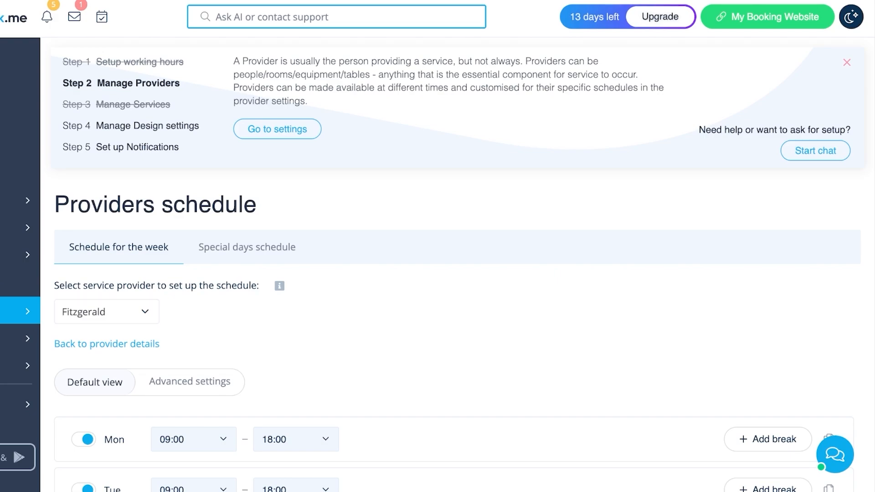
{"action": "scroll", "coordinate": [456, 273], "scroll_direction": "down", "scroll_amount": 3}
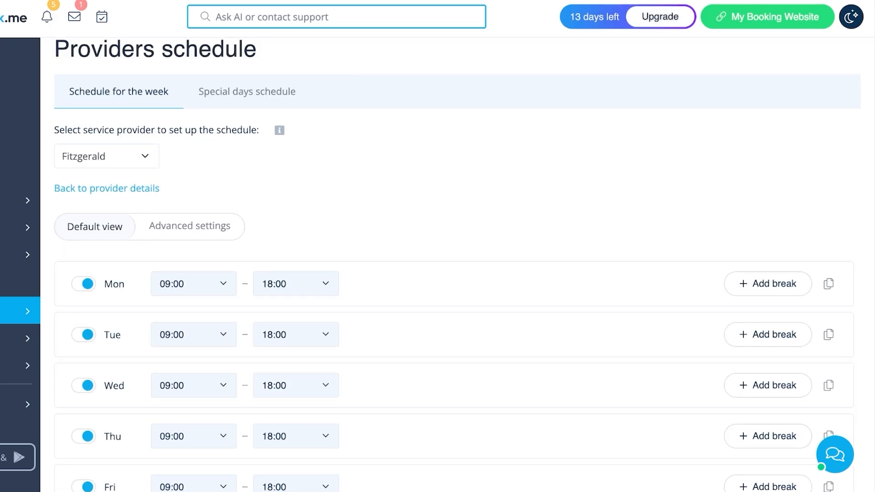
- Mark Monday, Tuesday, Thursday, Friday and Saturday as days off in the second provider's weekly schedule
{"action": "scroll", "coordinate": [455, 274], "scroll_direction": "down", "scroll_amount": 5}
{"action": "scroll", "coordinate": [456, 273], "scroll_direction": "up", "scroll_amount": 1}
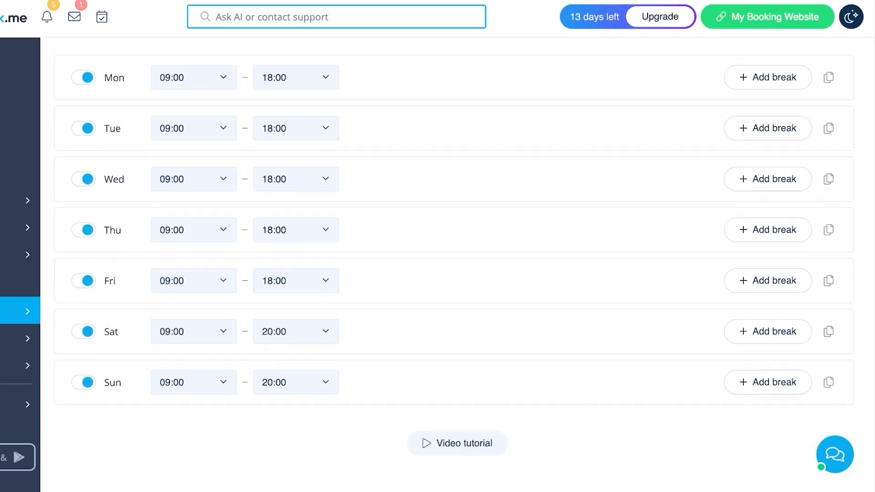
{"action": "left_click", "coordinate": [84, 382]}
{"action": "left_click", "coordinate": [83, 382]}
{"action": "left_click", "coordinate": [83, 331]}
{"action": "left_click", "coordinate": [83, 281]}
{"action": "left_click", "coordinate": [83, 230]}
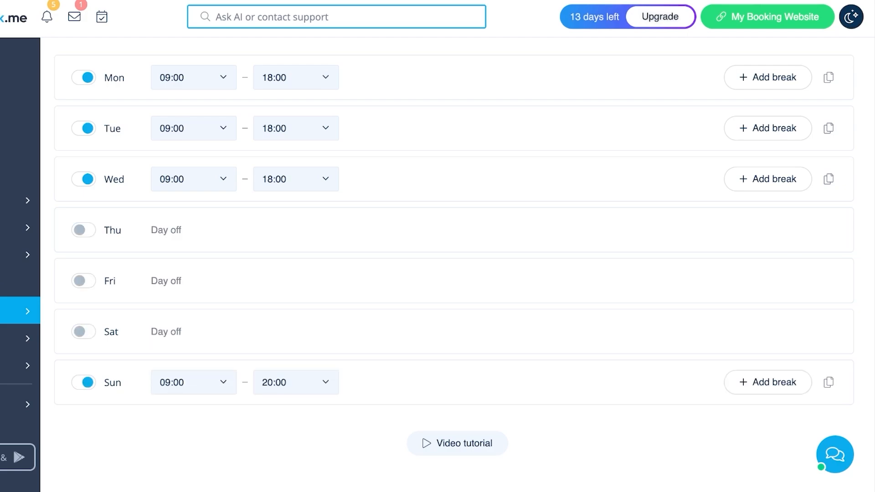
{"action": "left_click", "coordinate": [84, 128]}
{"action": "left_click", "coordinate": [84, 77]}
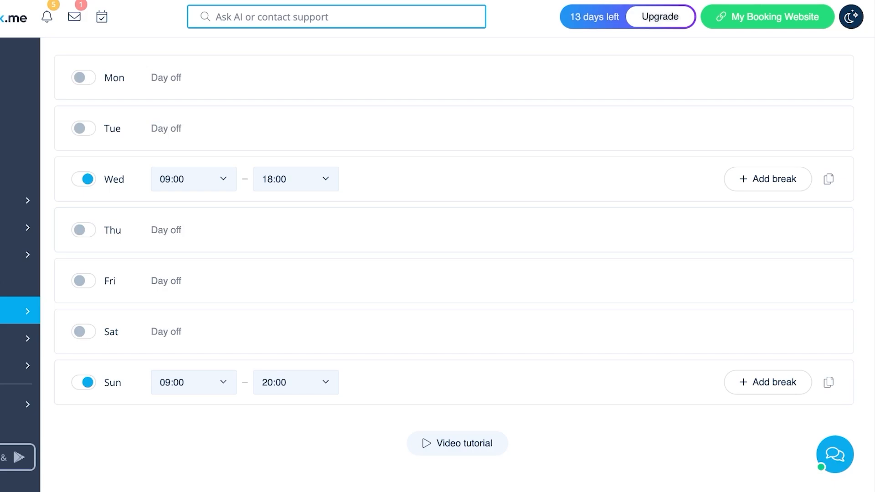
- Review the second provider's weekly schedule, and open their special days schedule to examine the 2025 calendar
{"action": "scroll", "coordinate": [455, 273], "scroll_direction": "up", "scroll_amount": 1}
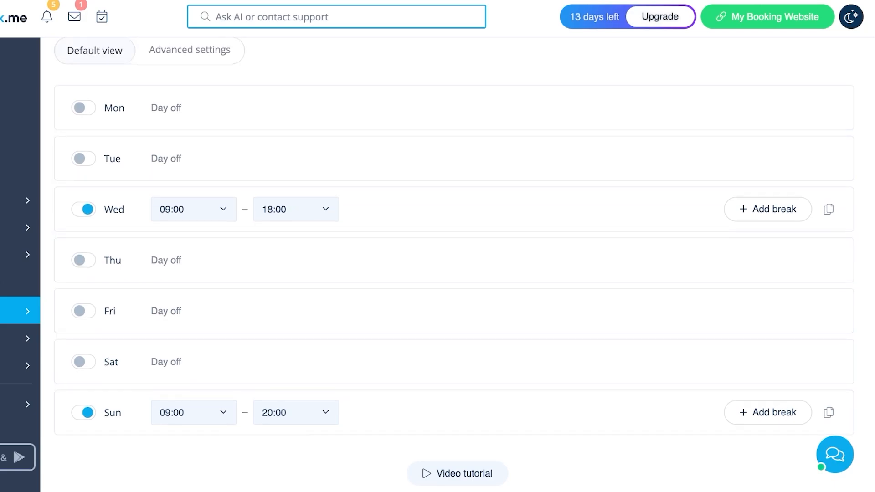
{"action": "scroll", "coordinate": [456, 262], "scroll_direction": "up", "scroll_amount": 3}
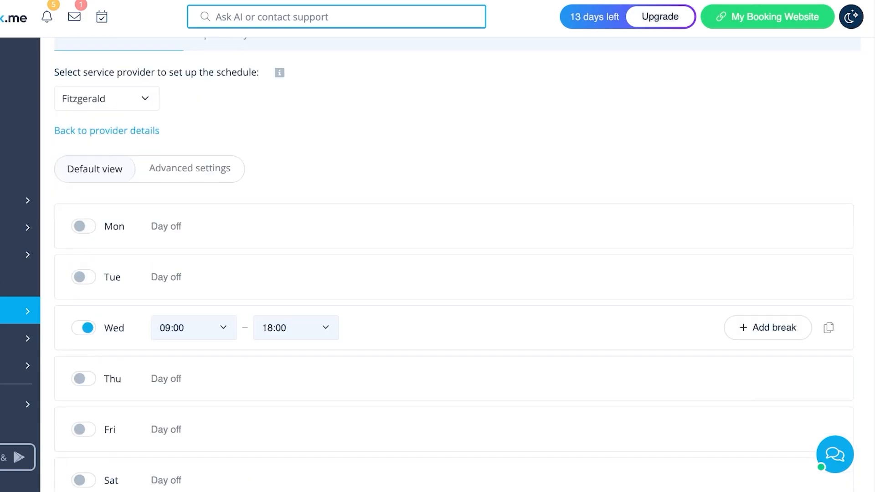
{"action": "scroll", "coordinate": [456, 263], "scroll_direction": "down", "scroll_amount": 4}
{"action": "scroll", "coordinate": [456, 262], "scroll_direction": "up", "scroll_amount": 8}
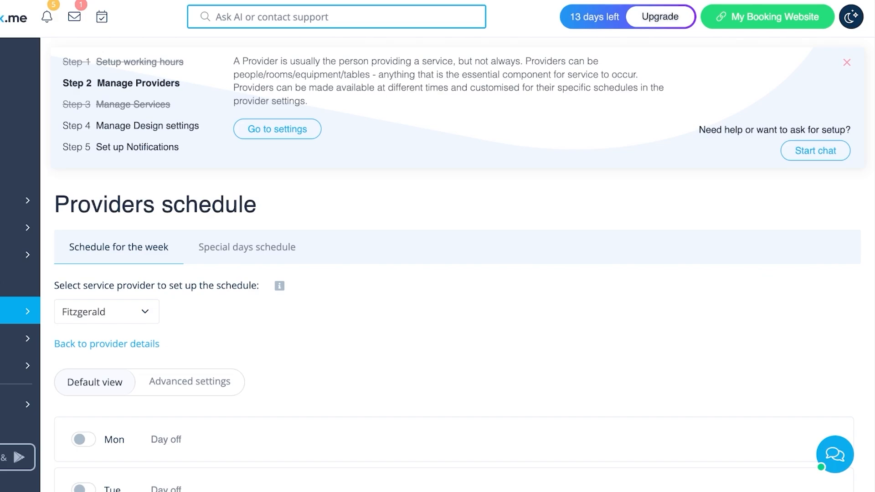
{"action": "scroll", "coordinate": [455, 269], "scroll_direction": "down", "scroll_amount": 1}
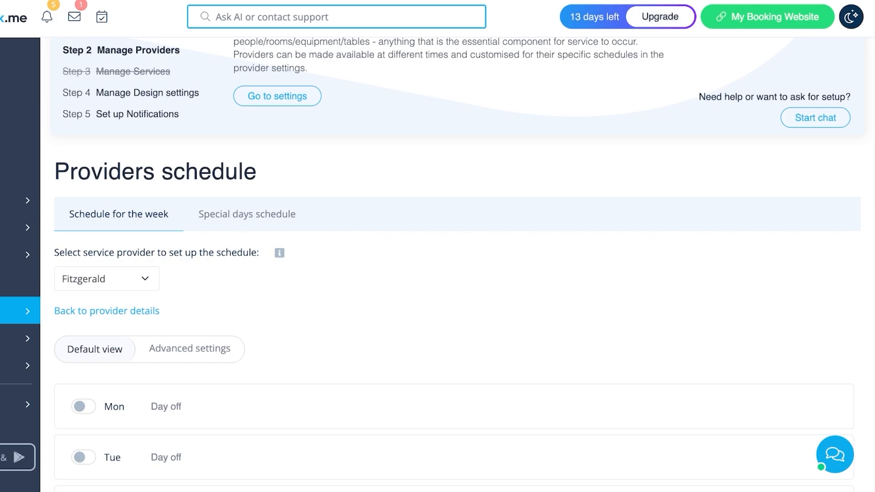
{"action": "scroll", "coordinate": [455, 268], "scroll_direction": "down", "scroll_amount": 3}
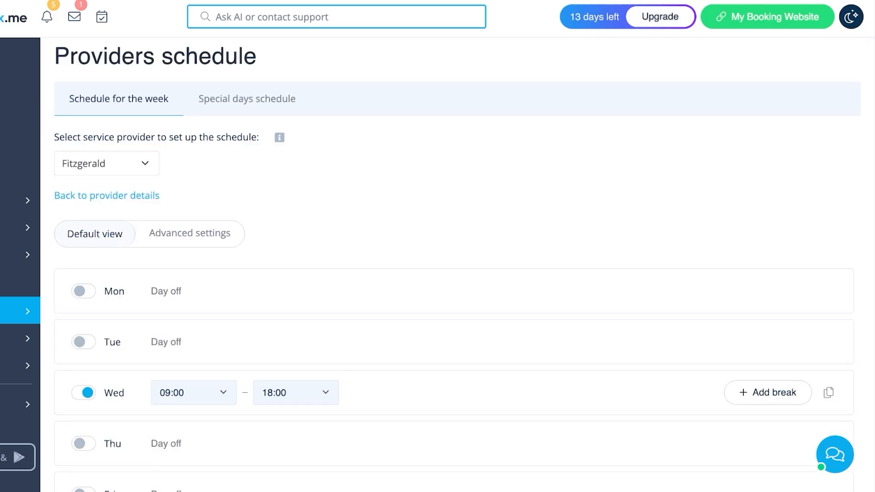
{"action": "left_click", "coordinate": [247, 98]}
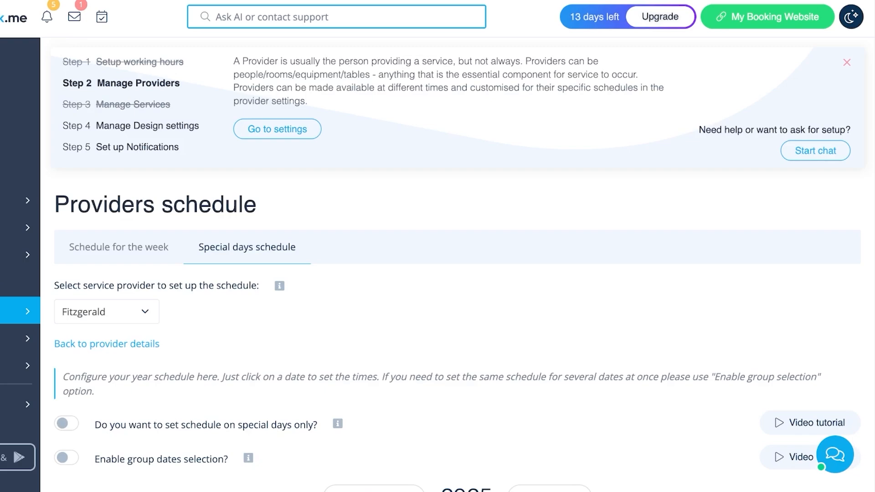
{"action": "scroll", "coordinate": [456, 269], "scroll_direction": "down", "scroll_amount": 3}
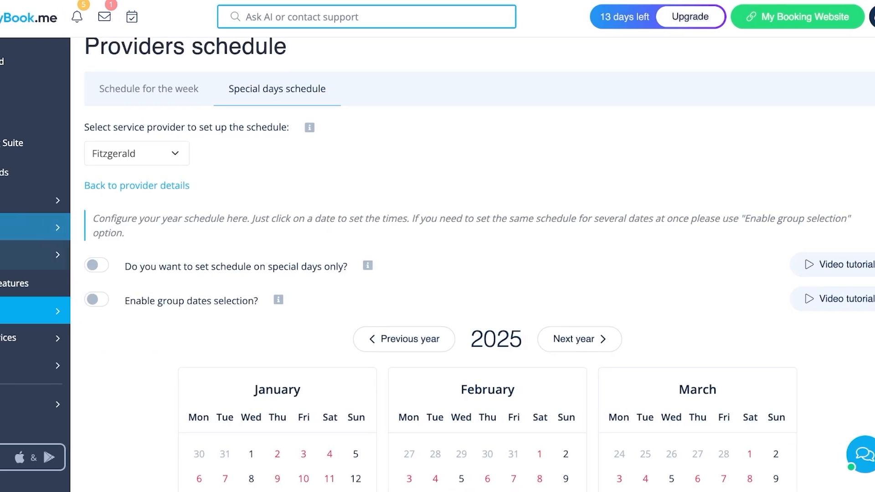
- Open the design settings and review the templates, logo and banner options, and color settings
{"action": "left_click", "coordinate": [28, 312]}
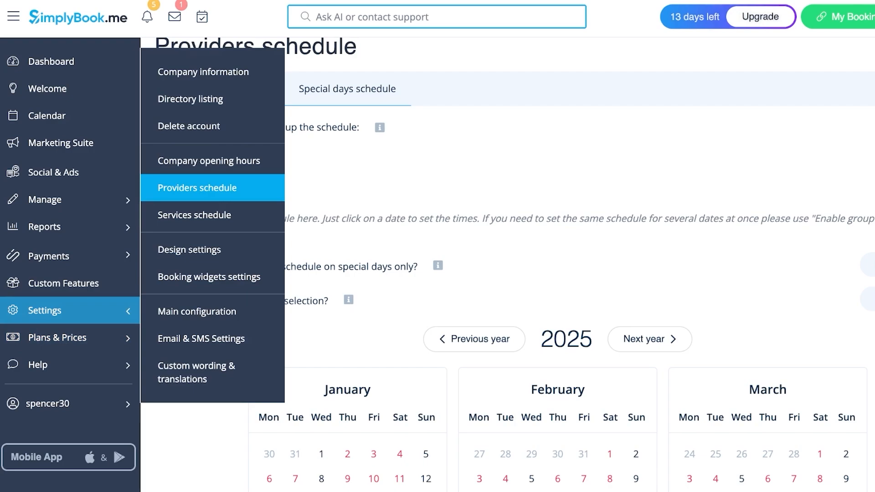
{"action": "left_click", "coordinate": [189, 249]}
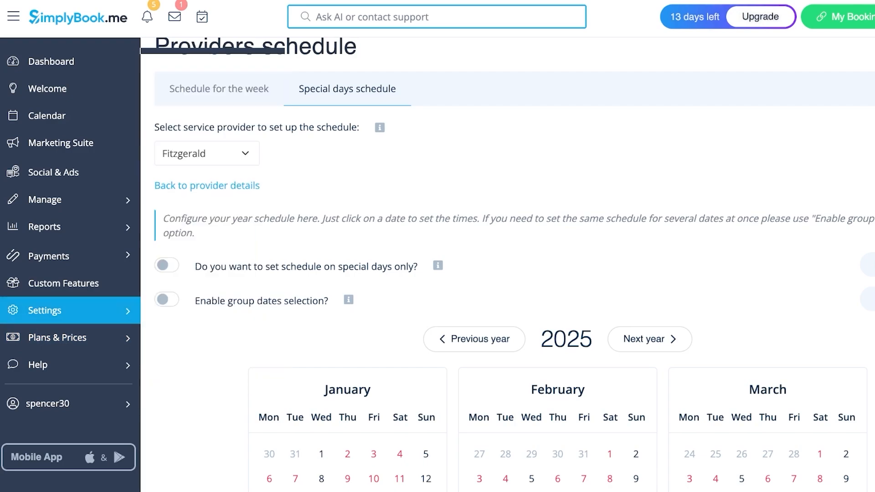
{"action": "left_click", "coordinate": [45, 311]}
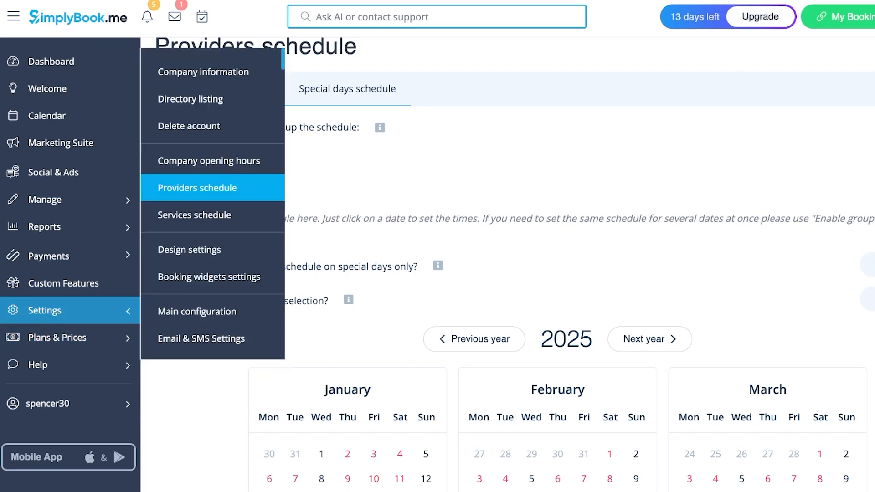
{"action": "scroll", "coordinate": [508, 265], "scroll_direction": "down", "scroll_amount": 3}
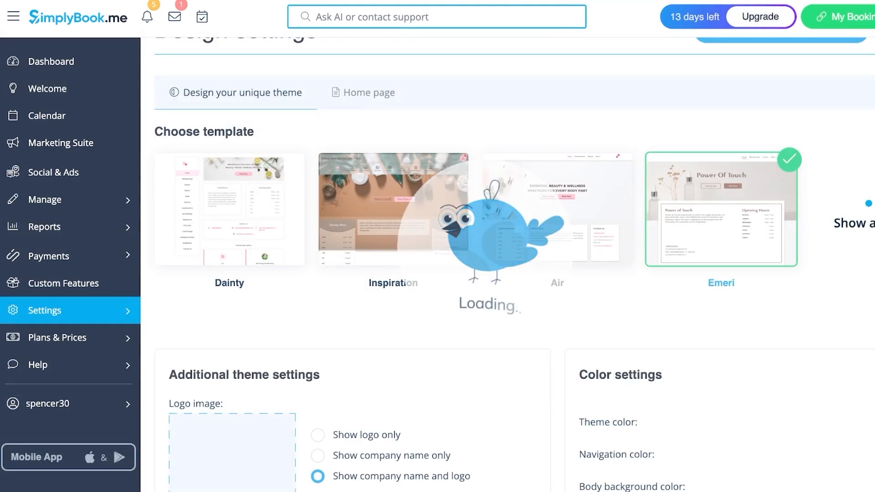
{"action": "scroll", "coordinate": [507, 264], "scroll_direction": "up", "scroll_amount": 4}
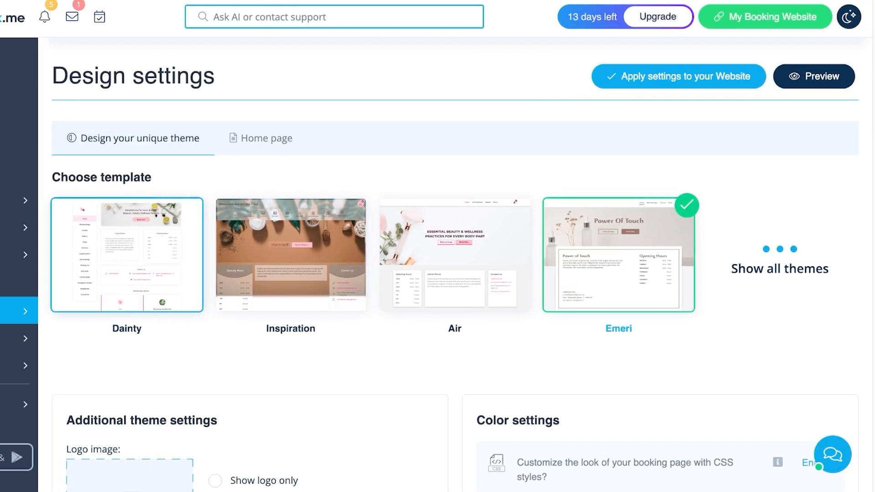
{"action": "scroll", "coordinate": [507, 265], "scroll_direction": "down", "scroll_amount": 6}
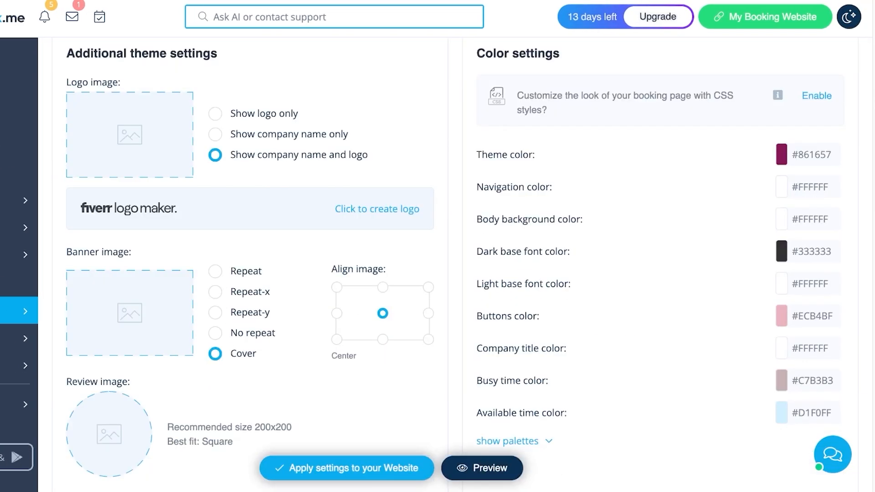
- Show all available themes and choose the Minimal template for the booking website
{"action": "scroll", "coordinate": [507, 264], "scroll_direction": "up", "scroll_amount": 9}
{"action": "left_click", "coordinate": [780, 374]}
{"action": "scroll", "coordinate": [765, 346], "scroll_direction": "down", "scroll_amount": 7}
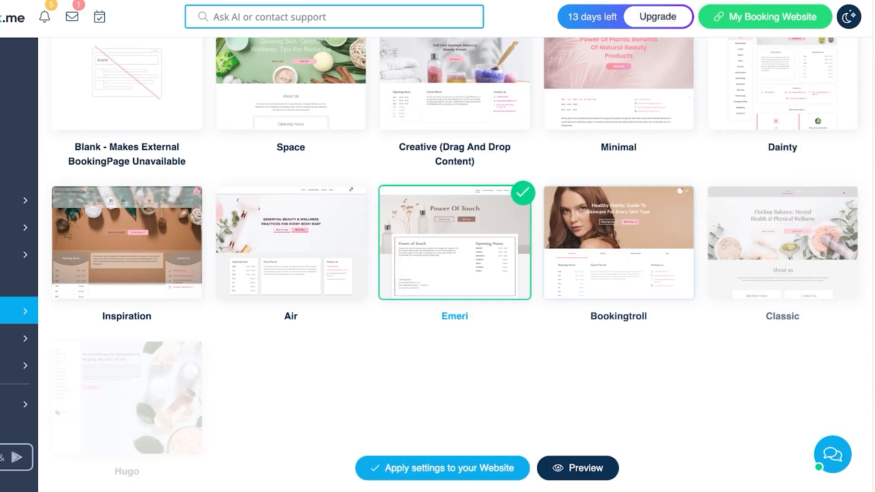
{"action": "scroll", "coordinate": [456, 264], "scroll_direction": "down", "scroll_amount": 6}
{"action": "scroll", "coordinate": [455, 264], "scroll_direction": "up", "scroll_amount": 9}
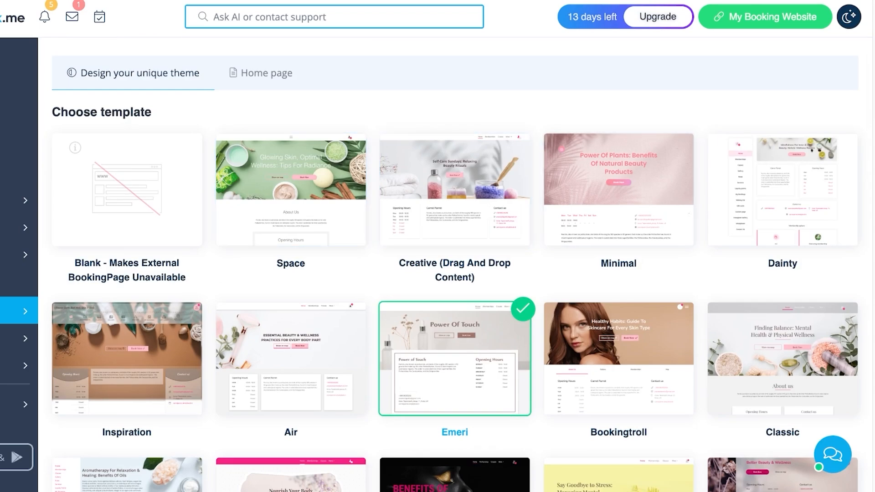
{"action": "left_click", "coordinate": [618, 190]}
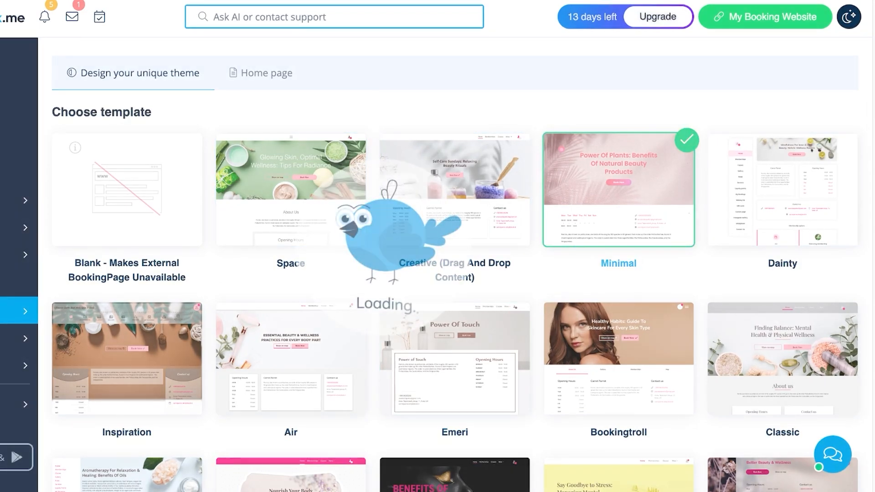
- Set the time format to AM/PM in the calendar layout settings of the Minimal theme
{"action": "scroll", "coordinate": [618, 189], "scroll_direction": "down", "scroll_amount": 6}
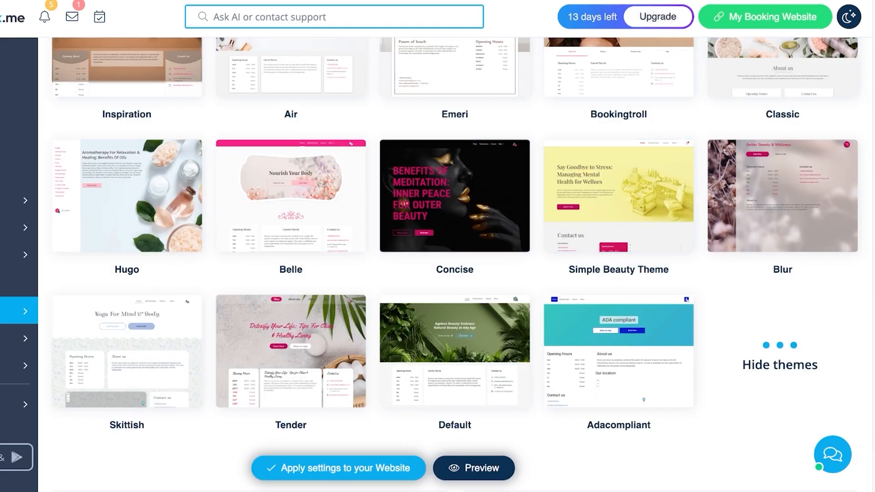
{"action": "scroll", "coordinate": [454, 264], "scroll_direction": "down", "scroll_amount": 7}
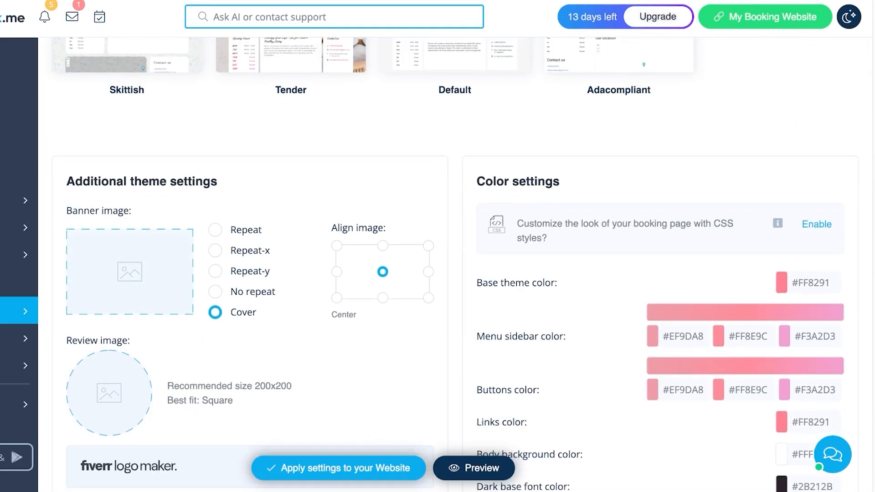
{"action": "scroll", "coordinate": [455, 264], "scroll_direction": "down", "scroll_amount": 1}
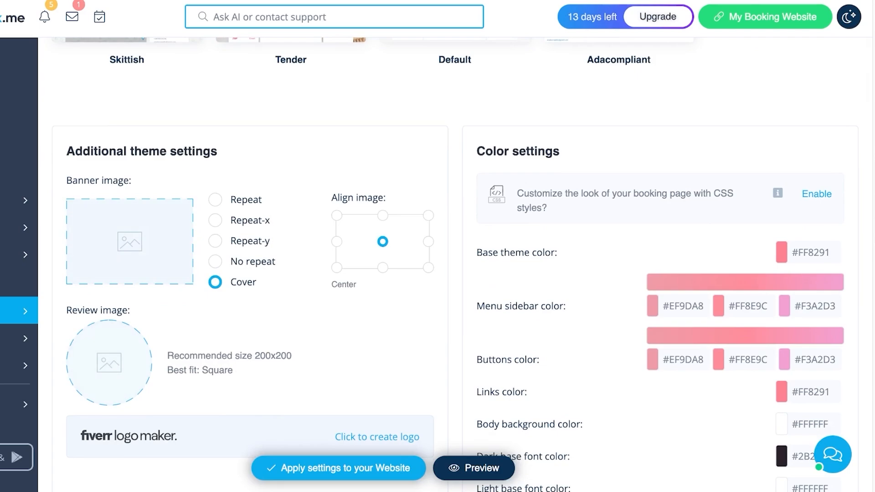
{"action": "scroll", "coordinate": [455, 264], "scroll_direction": "down", "scroll_amount": 4}
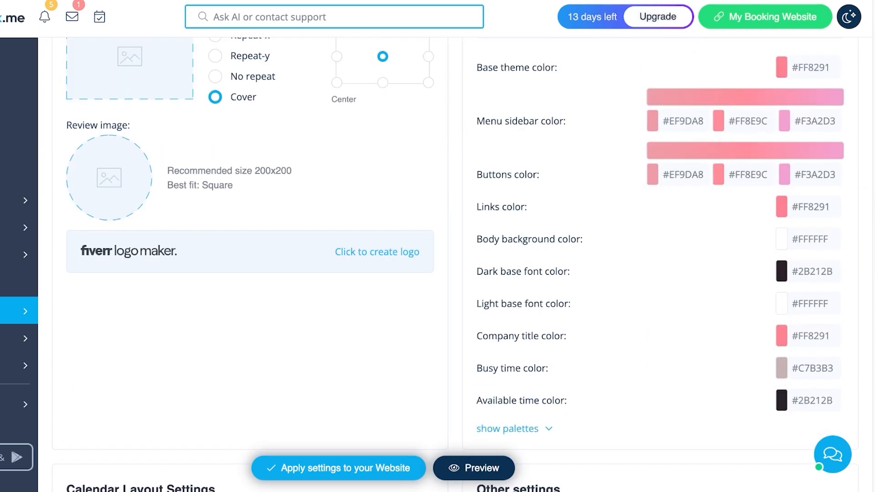
{"action": "scroll", "coordinate": [454, 265], "scroll_direction": "down", "scroll_amount": 7}
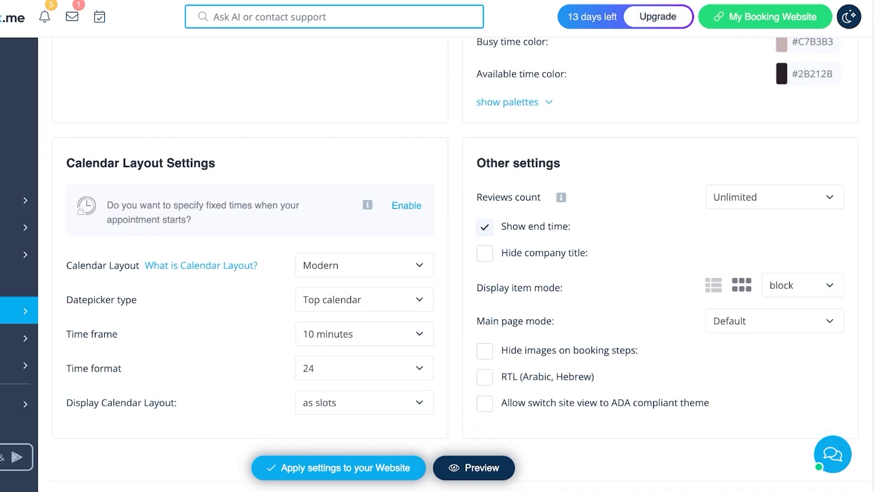
{"action": "scroll", "coordinate": [364, 277], "scroll_direction": "down", "scroll_amount": 1}
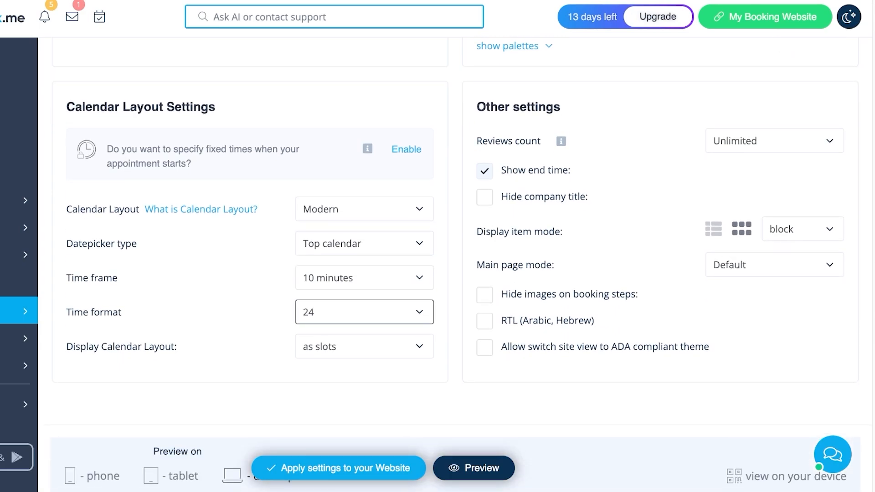
{"action": "left_click", "coordinate": [364, 313]}
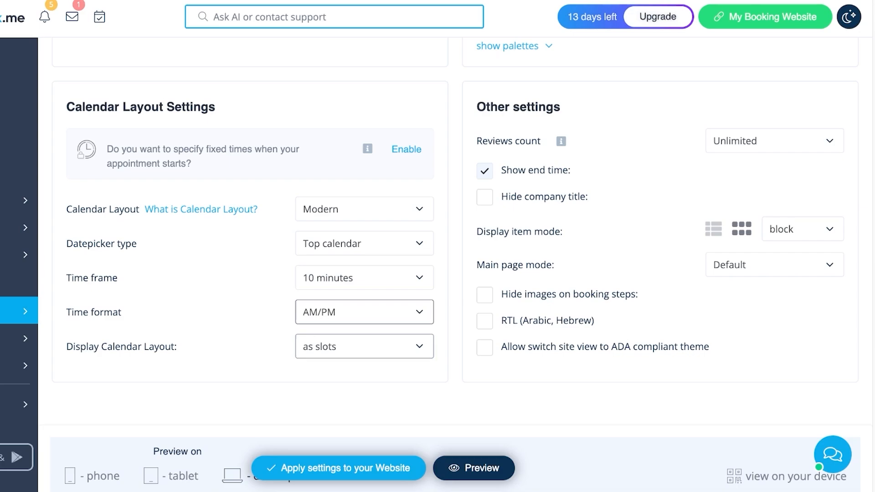
- Check the desktop preview of the booking website and apply the design settings to the website
{"action": "scroll", "coordinate": [364, 347], "scroll_direction": "down", "scroll_amount": 3}
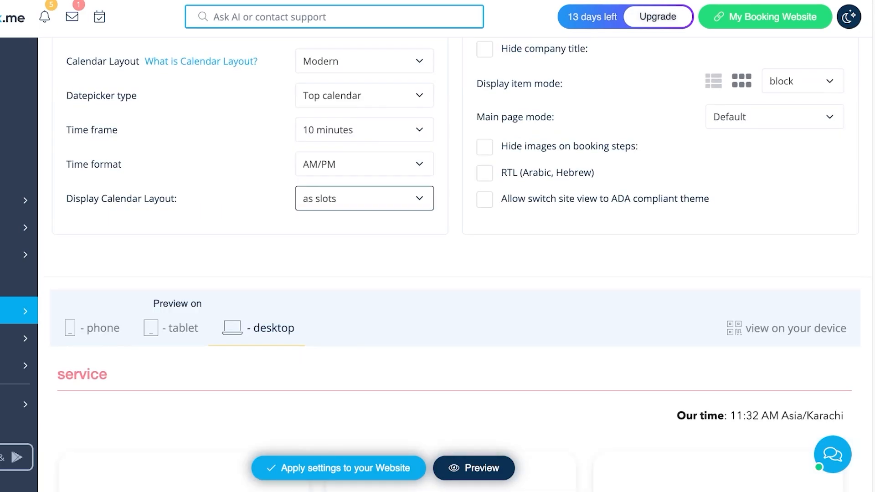
{"action": "scroll", "coordinate": [364, 346], "scroll_direction": "up", "scroll_amount": 13}
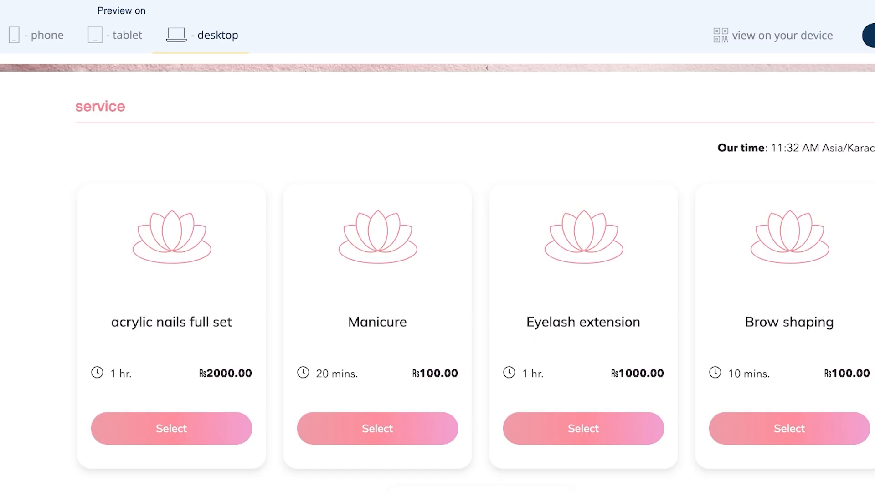
{"action": "scroll", "coordinate": [438, 273], "scroll_direction": "up", "scroll_amount": 10}
{"action": "scroll", "coordinate": [437, 273], "scroll_direction": "down", "scroll_amount": 10}
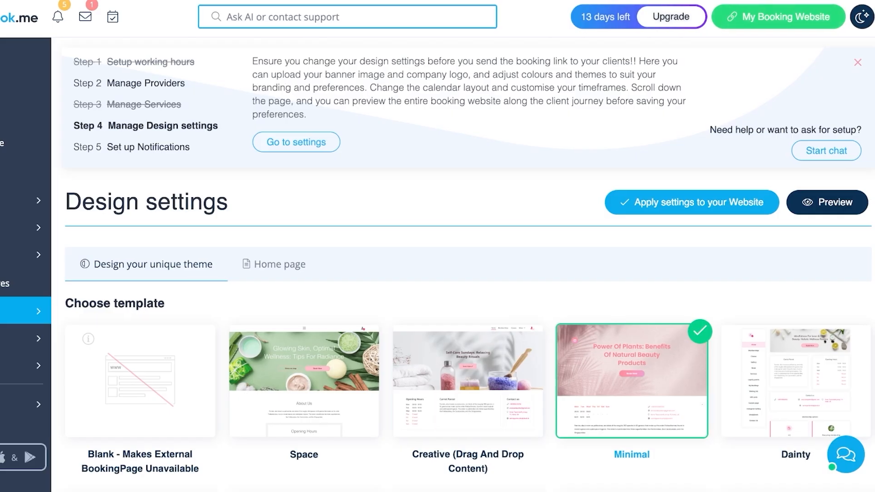
{"action": "left_click", "coordinate": [691, 202]}
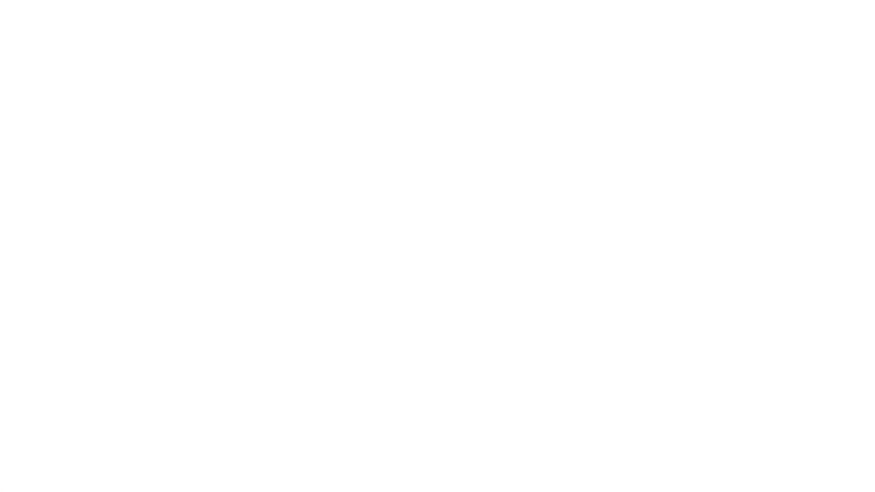
{"action": "scroll", "coordinate": [419, 244], "scroll_direction": "down", "scroll_amount": 8}
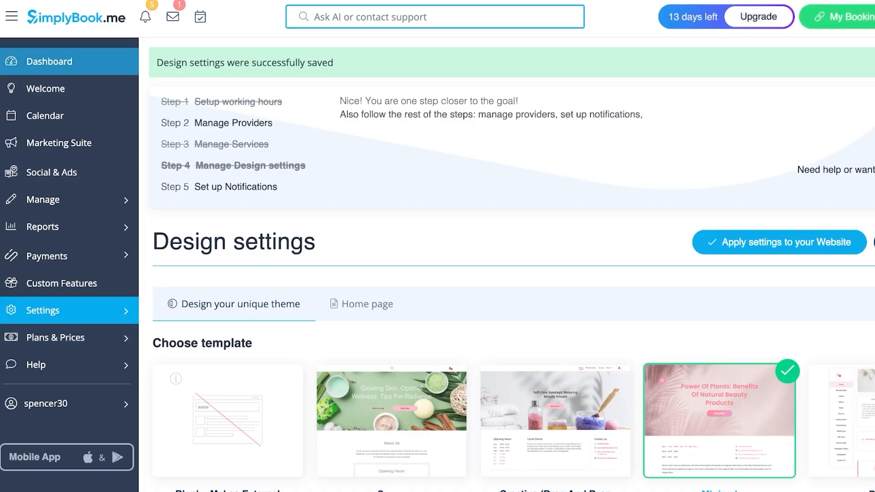
- Open the dashboard and examine the booking statistics, current tariff details and upcoming bookings
{"action": "left_click", "coordinate": [50, 61]}
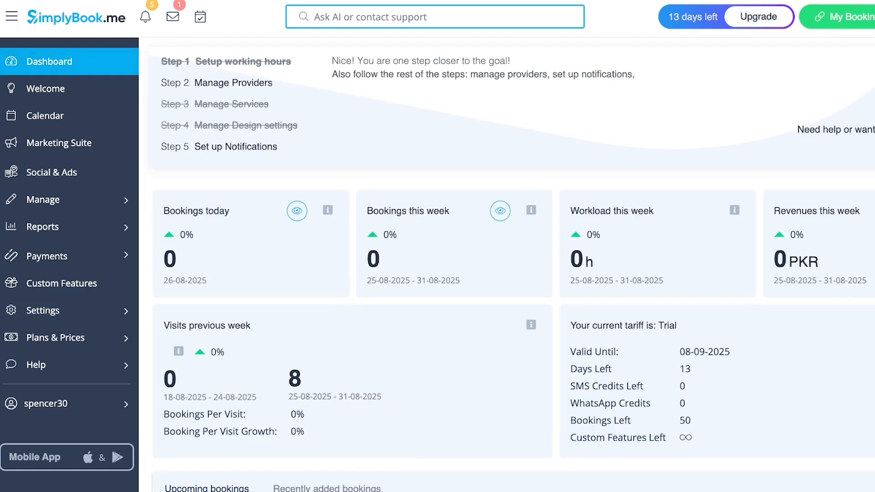
{"action": "scroll", "coordinate": [505, 264], "scroll_direction": "down", "scroll_amount": 3}
{"action": "scroll", "coordinate": [505, 264], "scroll_direction": "up", "scroll_amount": 3}
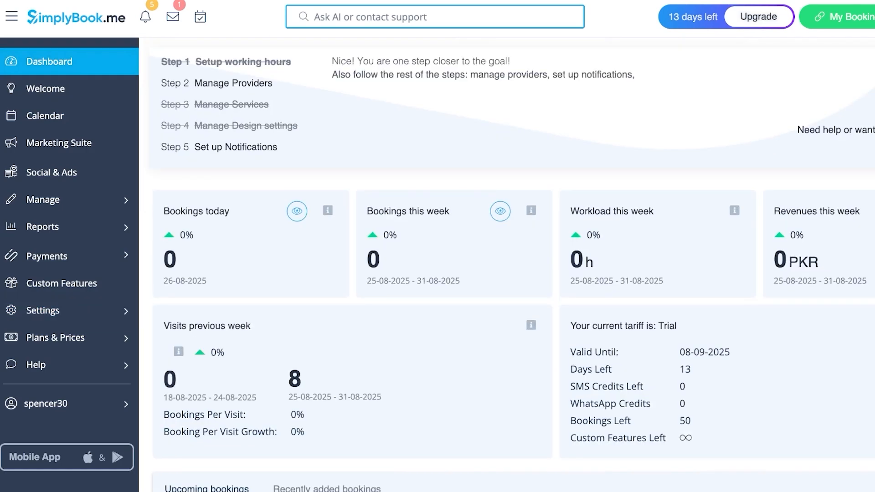
{"action": "scroll", "coordinate": [506, 264], "scroll_direction": "down", "scroll_amount": 5}
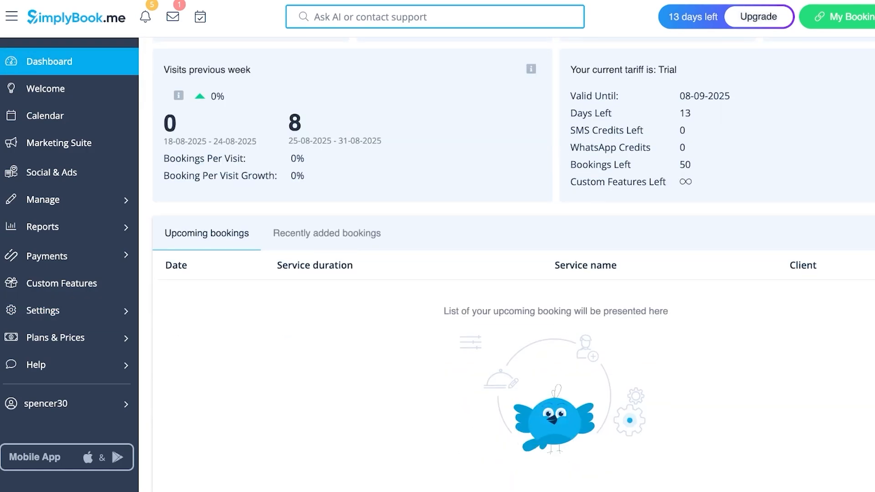
{"action": "scroll", "coordinate": [506, 264], "scroll_direction": "up", "scroll_amount": 5}
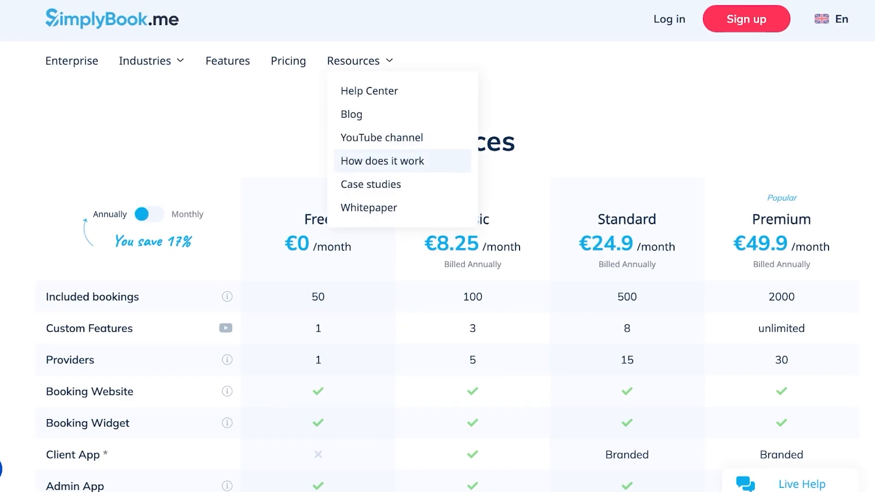
- Compare the annual and monthly billing prices of the Free, Basic, Standard and Premium plans, leaving the billing on Monthly
{"action": "scroll", "coordinate": [437, 273], "scroll_direction": "up", "scroll_amount": 1}
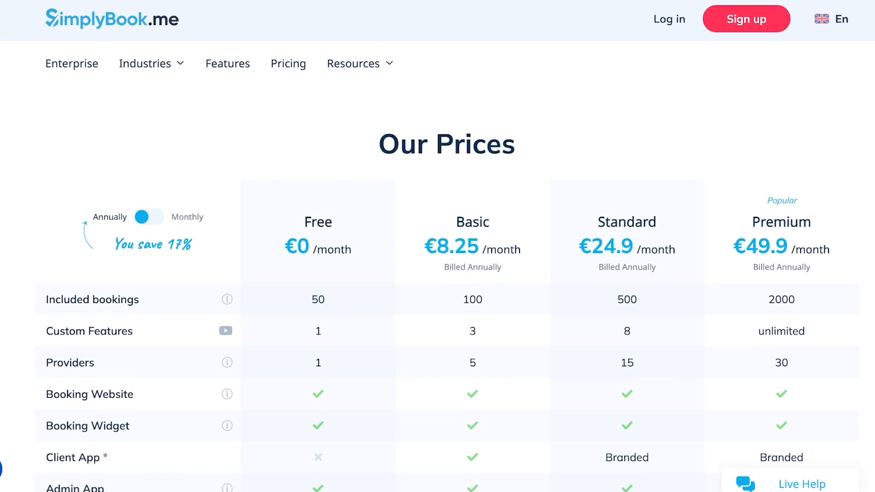
{"action": "left_click", "coordinate": [149, 217]}
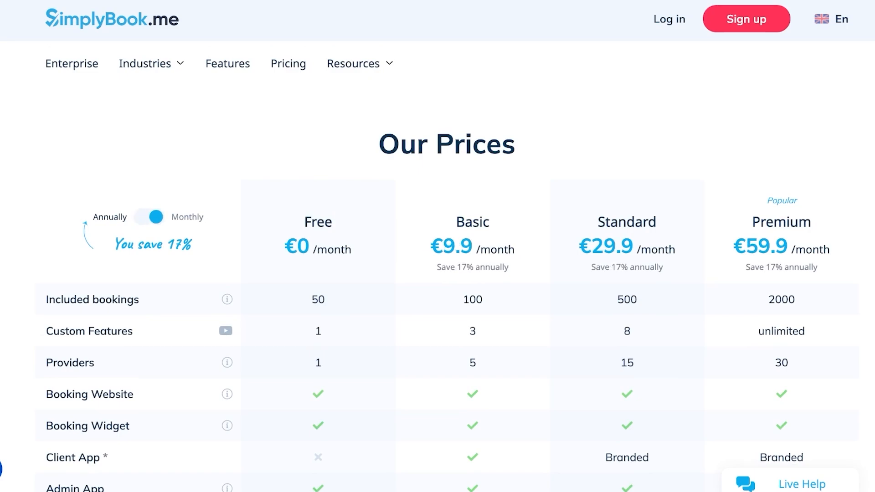
{"action": "left_click", "coordinate": [150, 217]}
{"action": "left_click", "coordinate": [149, 217]}
{"action": "scroll", "coordinate": [437, 266], "scroll_direction": "down", "scroll_amount": 3}
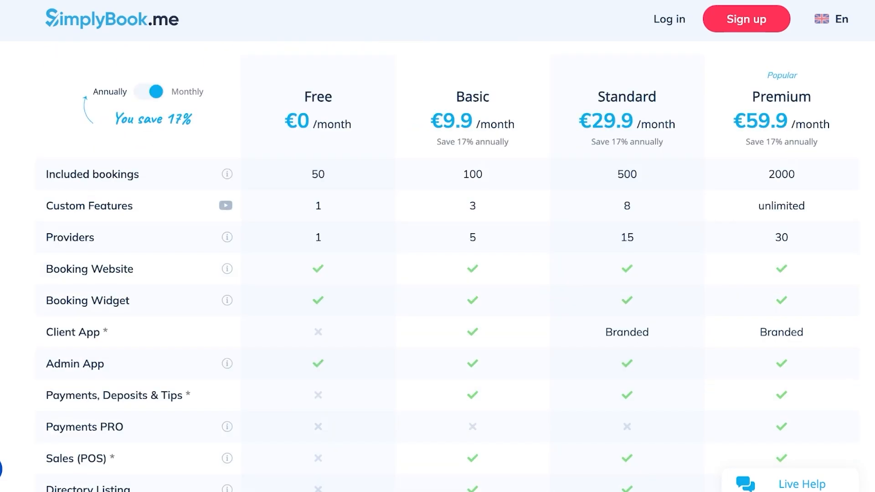
{"action": "left_click", "coordinate": [149, 92]}
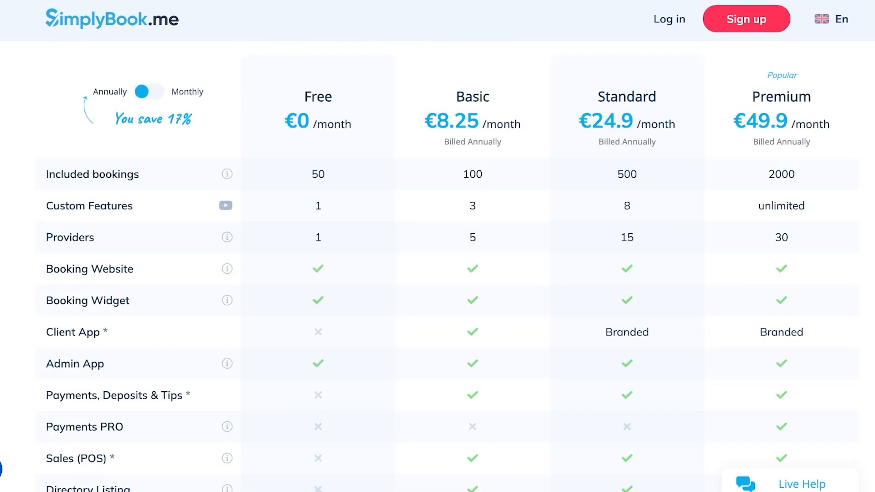
{"action": "left_click", "coordinate": [149, 91]}
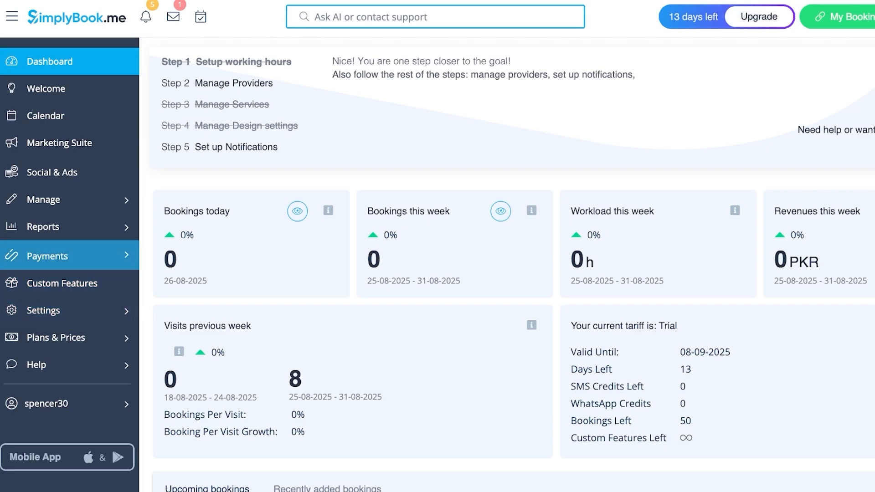
- Open the payment processors from the booking system's dashboard and look through the list of available payment systems
{"action": "left_click", "coordinate": [48, 256]}
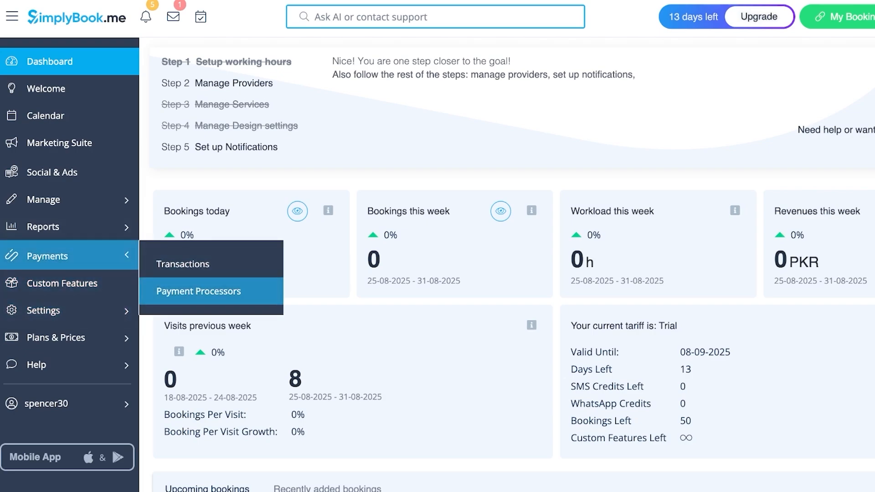
{"action": "left_click", "coordinate": [197, 291]}
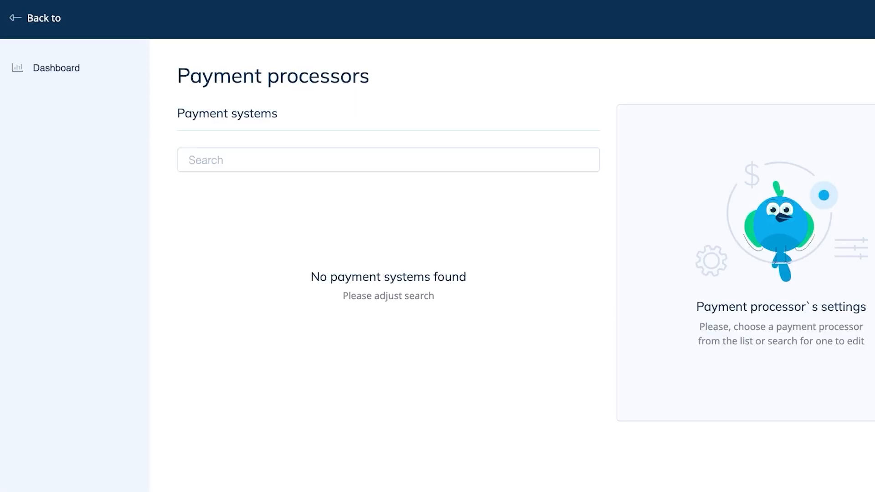
{"action": "scroll", "coordinate": [572, 175], "scroll_direction": "down", "scroll_amount": 20}
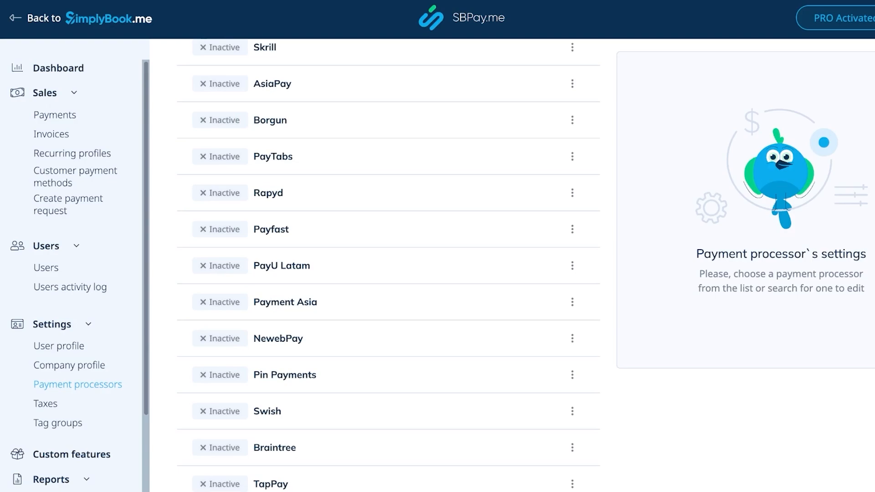
{"action": "scroll", "coordinate": [572, 175], "scroll_direction": "up", "scroll_amount": 20}
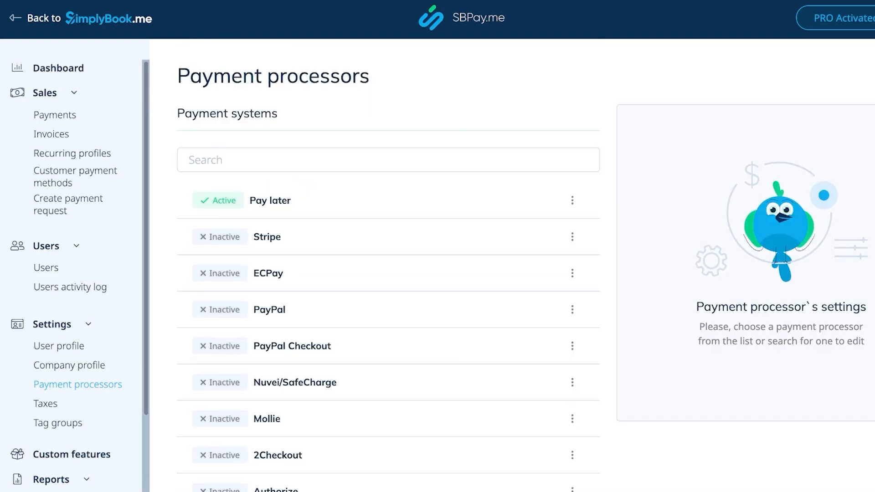
{"action": "scroll", "coordinate": [526, 274], "scroll_direction": "down", "scroll_amount": 1}
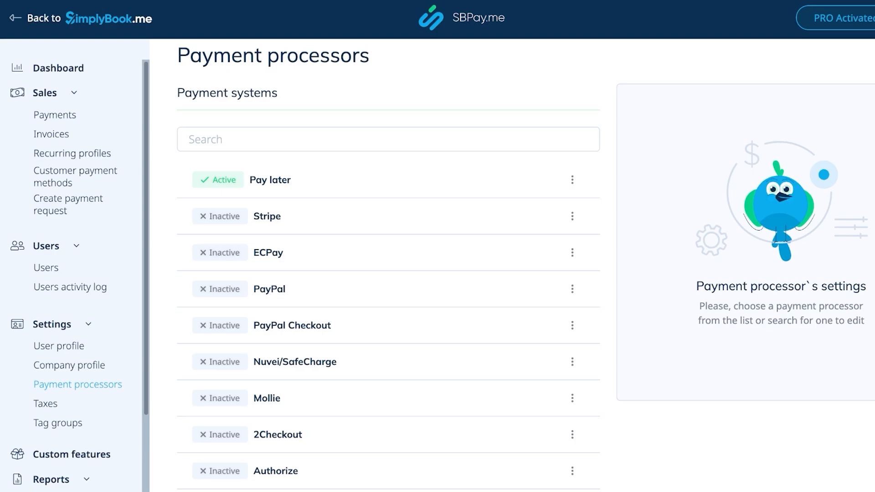
{"action": "scroll", "coordinate": [388, 266], "scroll_direction": "down", "scroll_amount": 20}
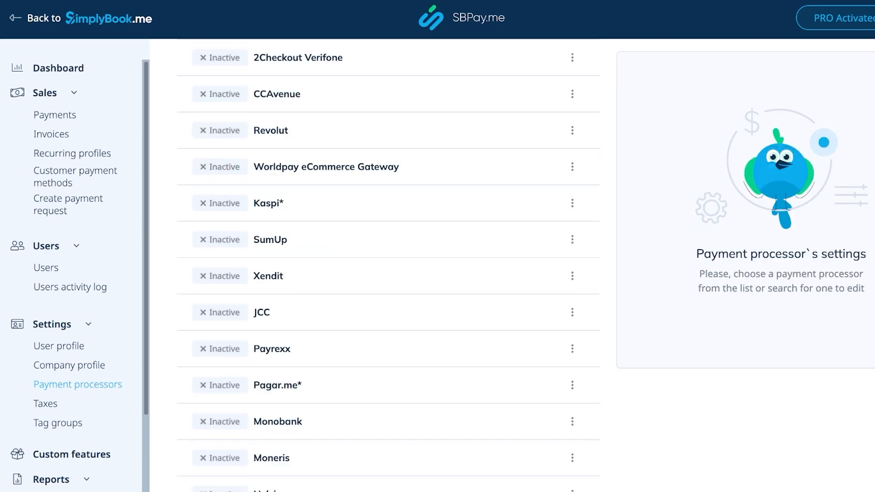
{"action": "scroll", "coordinate": [388, 266], "scroll_direction": "down", "scroll_amount": 2}
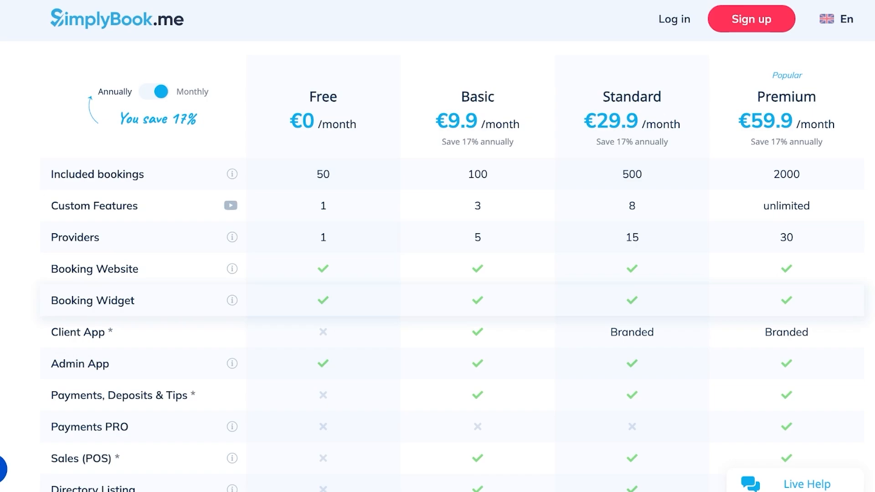
- Return to the pricing page and review which features each plan includes
{"action": "scroll", "coordinate": [450, 159], "scroll_direction": "down", "scroll_amount": 3}
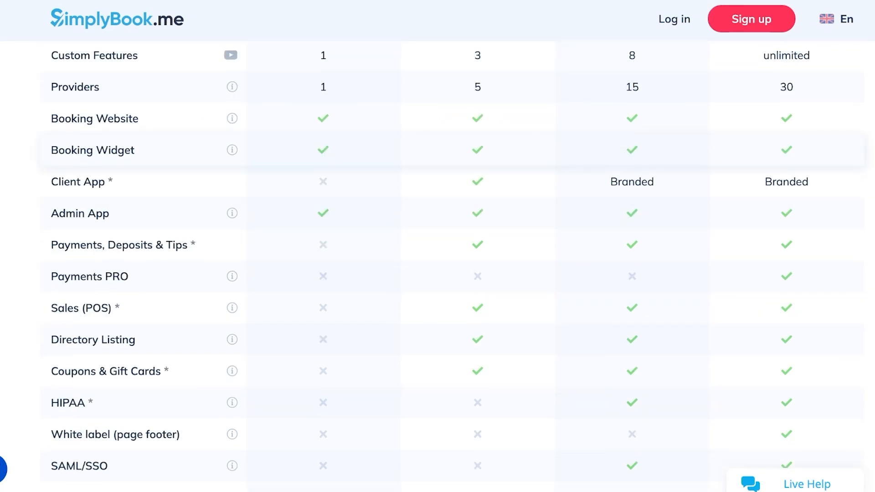
{"action": "scroll", "coordinate": [451, 159], "scroll_direction": "up", "scroll_amount": 6}
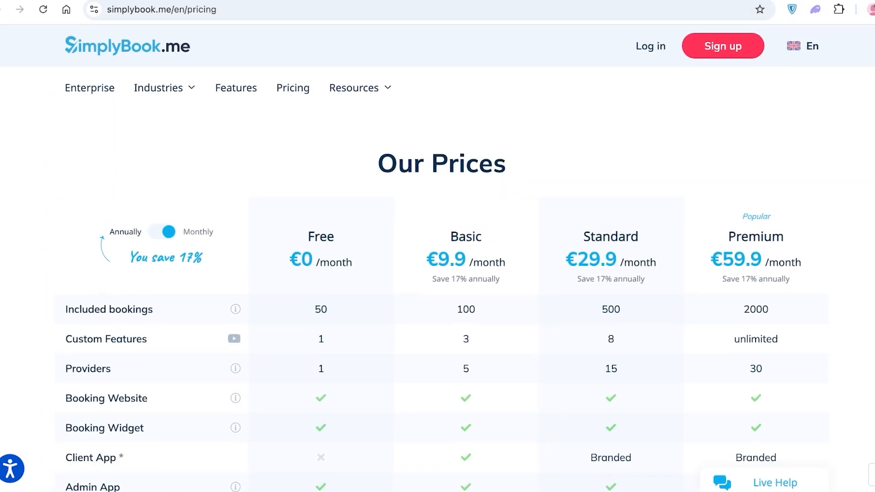